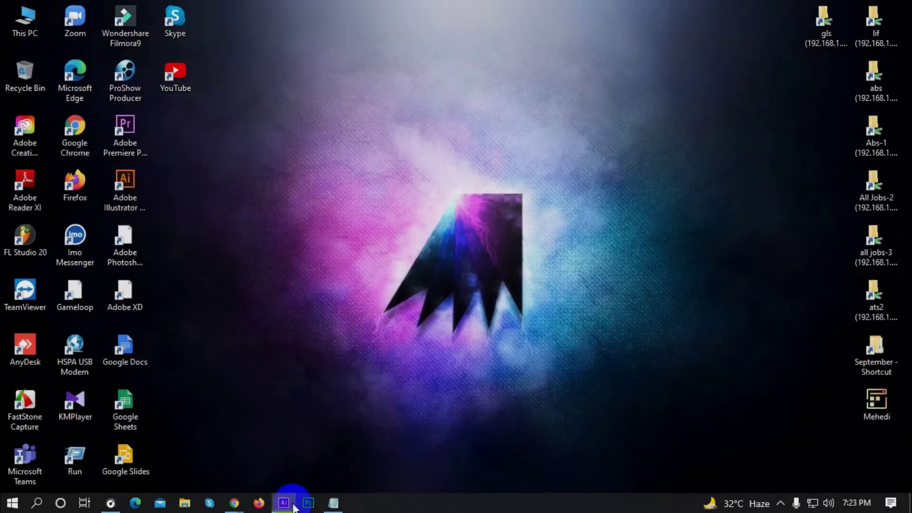
Switch to Illustrator and create a 1920 x 1080 px RGB document named LOGO.
left_click(285, 501)
scroll(281, 309, "down", 5)
left_click(95, 151)
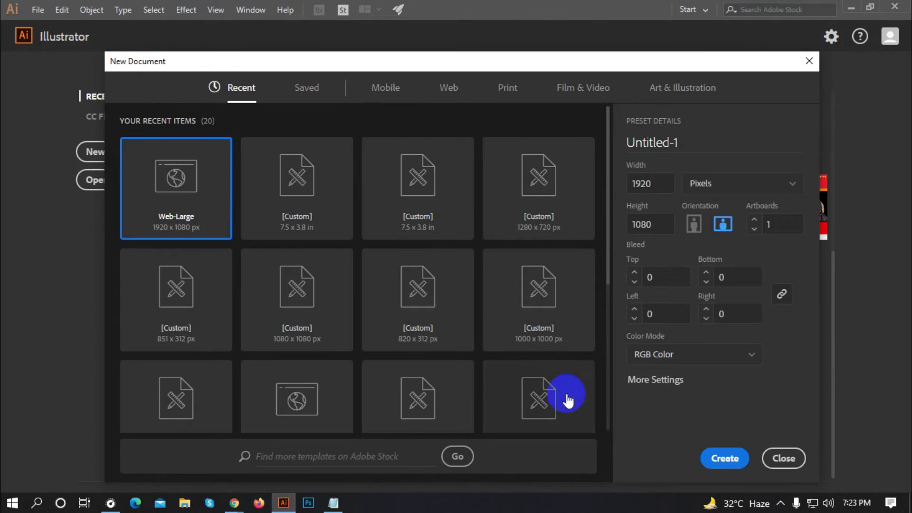
left_click(653, 144)
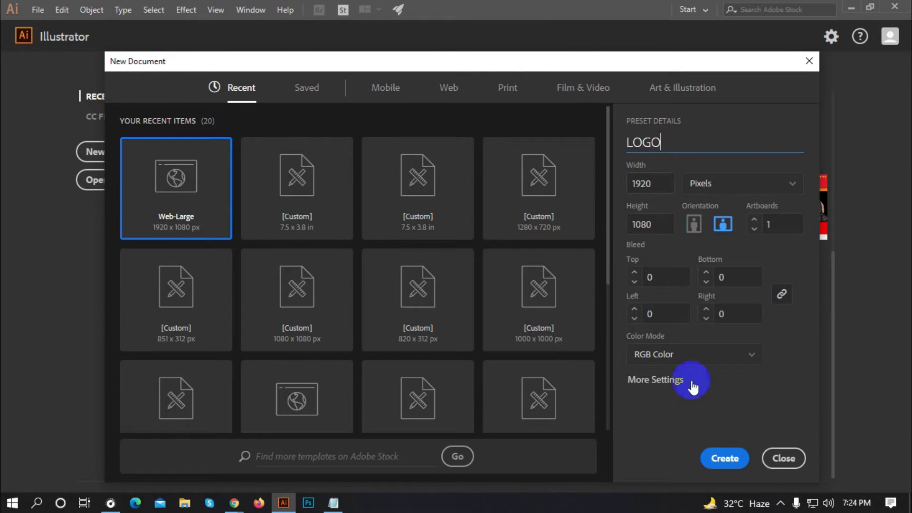
left_click(725, 458)
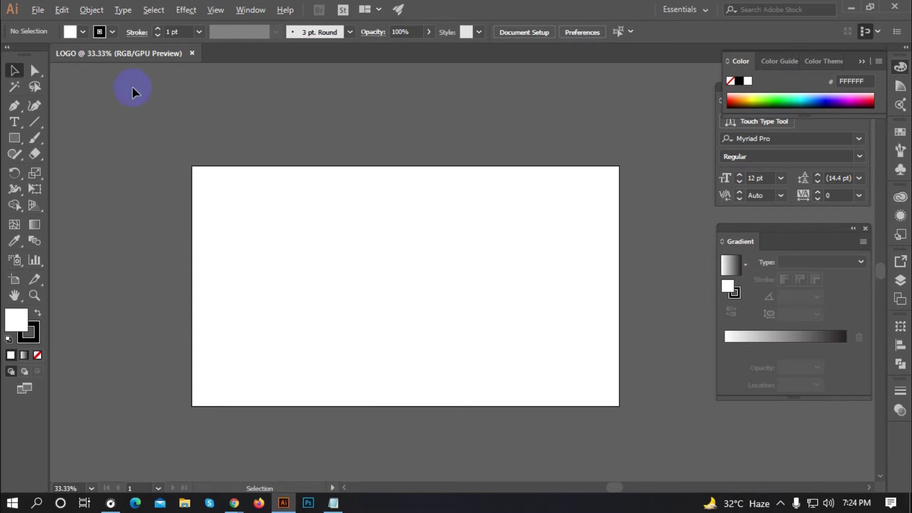
Set the default stroke to none, keeping a white fill.
left_click(82, 32)
left_click(9, 53)
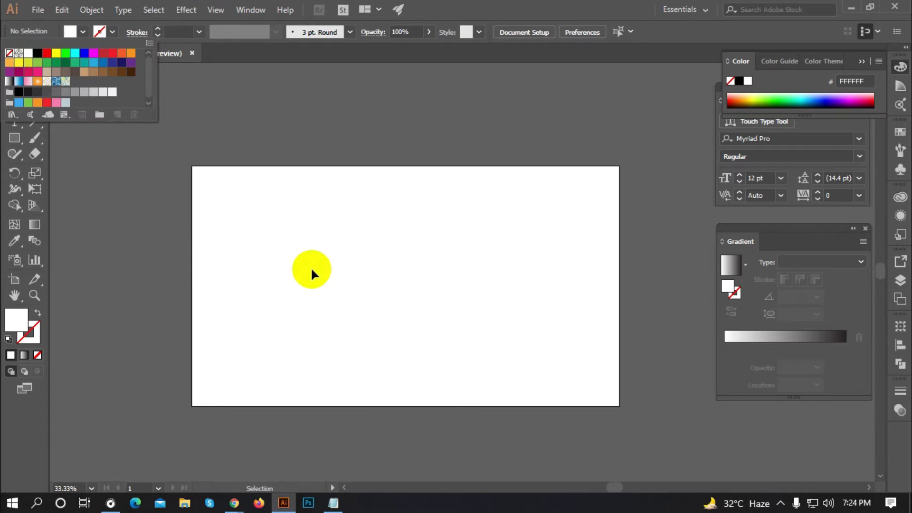
left_click(334, 275)
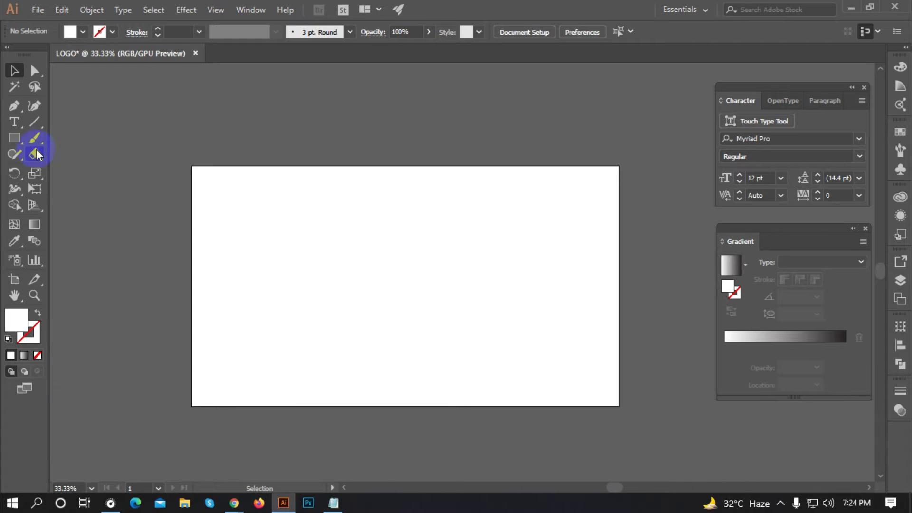
Add the logo's first name as a text line on the artboard and enlarge it to about 197 pt.
left_click(14, 122)
left_click(274, 251)
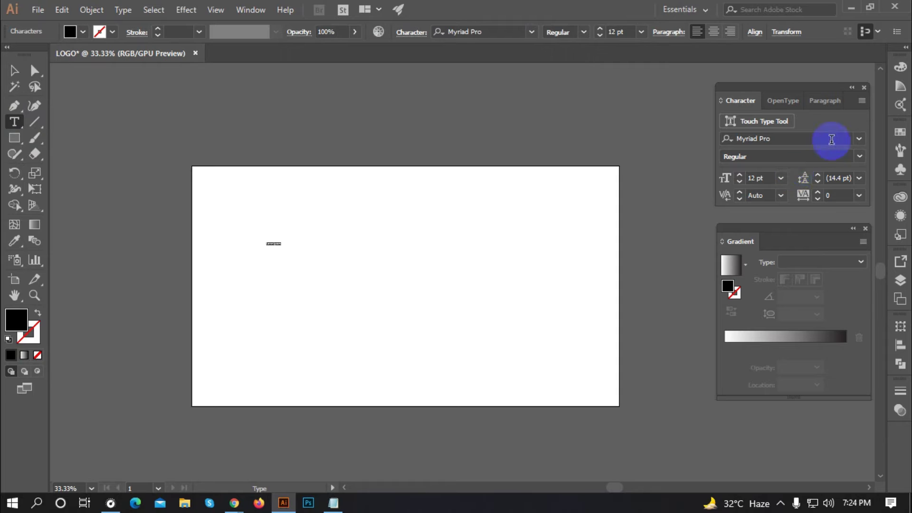
left_click(781, 180)
left_click(810, 431)
type("Mehedi")
left_click(283, 300, "ctrl")
mouse_move(299, 247)
left_mouse_down()
mouse_move(356, 279)
mouse_move(300, 237)
left_mouse_up()
key("ctrl+z")
left_click(312, 244)
Change the name's font to Amalfi Coast and scale the text down to about 122 pt.
left_click(829, 139)
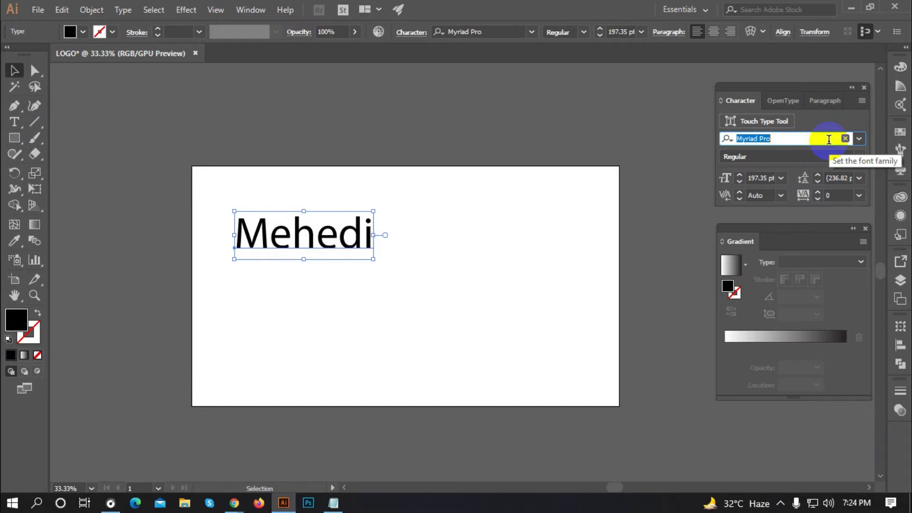
type("amal")
left_click(690, 178)
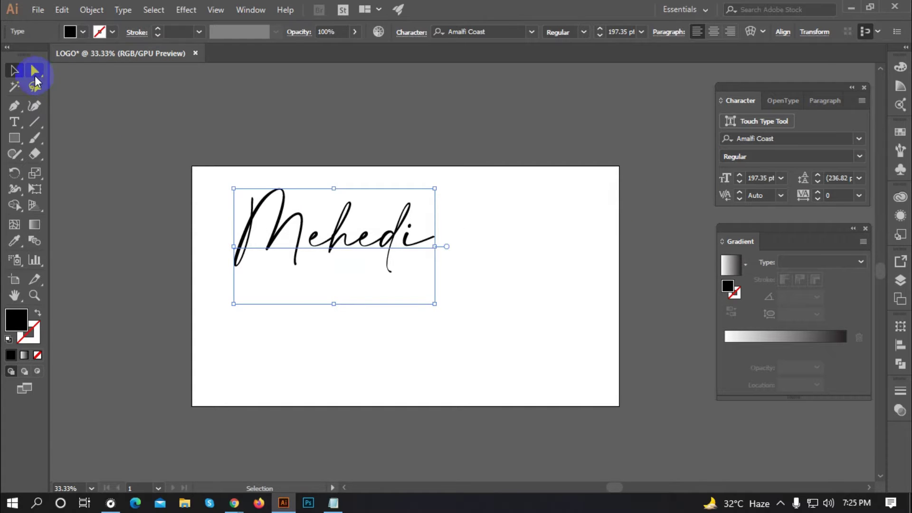
key("ctrl+plus")
key("ctrl+plus")
left_click(125, 142)
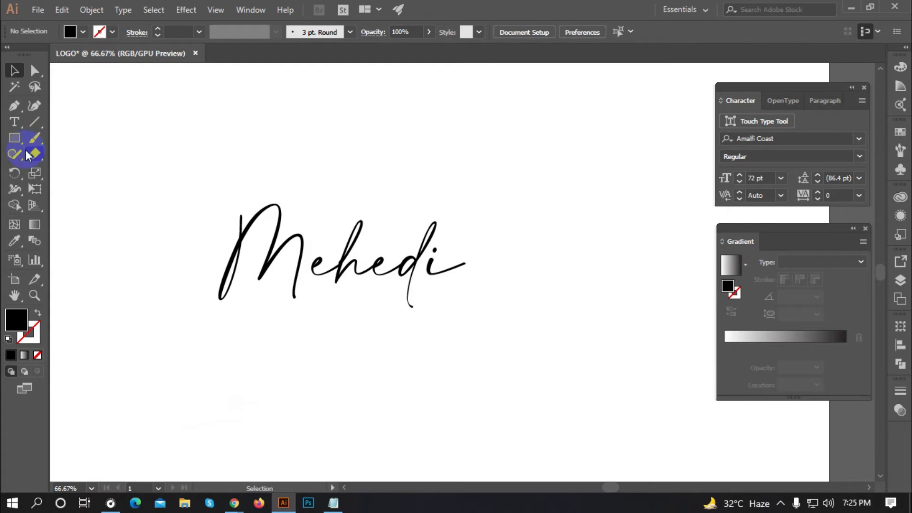
Draw an unfilled, black-stroked curve with the Pen tool, sweeping leftward from the top of the M's first stem.
left_click(14, 106)
left_click(70, 31)
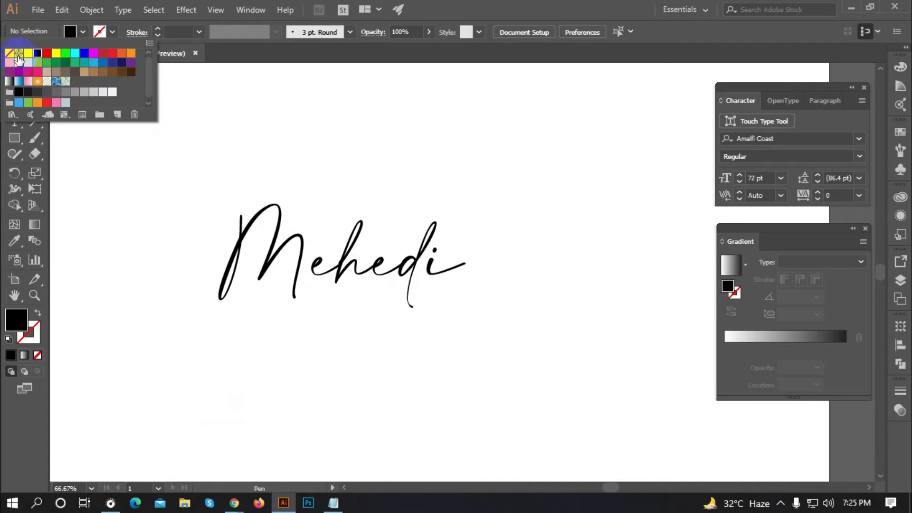
left_click(9, 53)
left_click(101, 33)
left_click(36, 55)
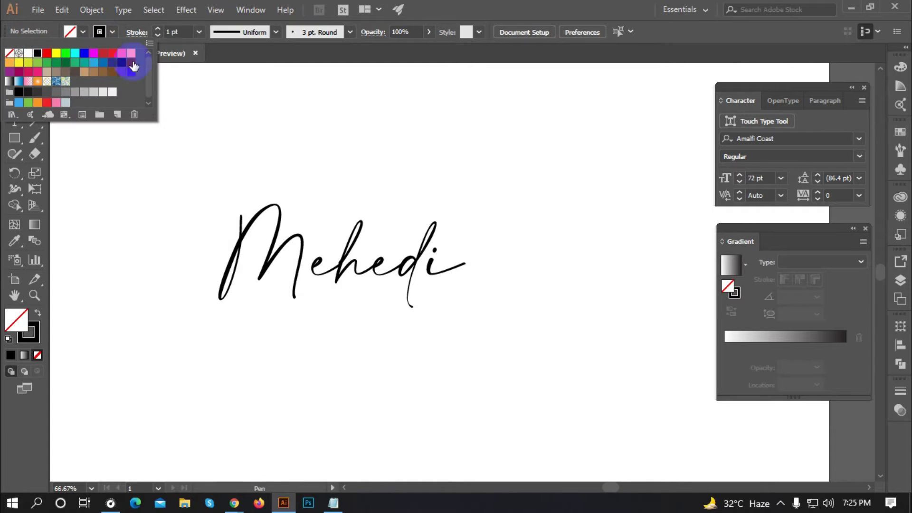
left_click(217, 183)
scroll(228, 203, "up", 4)
left_click(285, 256)
scroll(329, 292, "down", 3)
left_click_drag(198, 267, 72, 356)
left_click(14, 70)
scroll(366, 261, "down", 1)
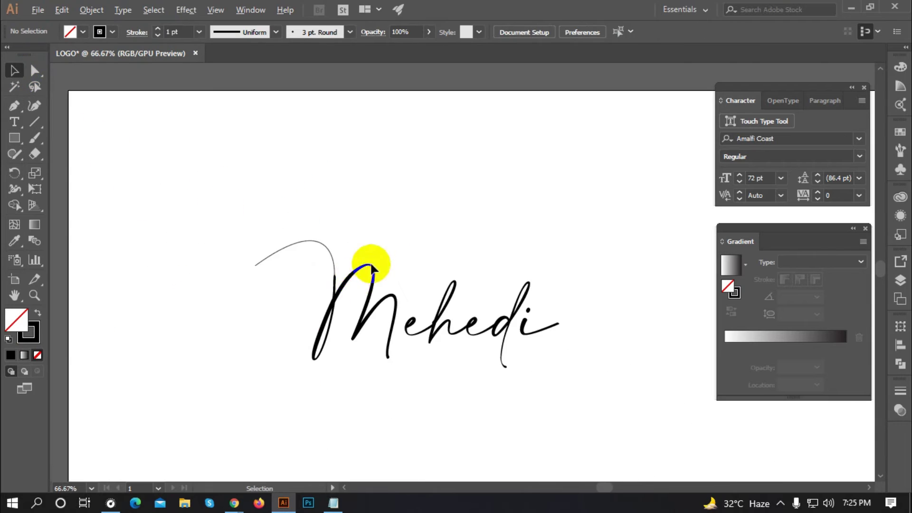
Thicken the flourish on the M to 4 pt and nudge it right to line up with the stem.
scroll(326, 264, "up", 2)
mouse_move(312, 141)
left_mouse_down()
mouse_move(261, 265)
mouse_move(258, 249)
left_mouse_up()
left_click(157, 29)
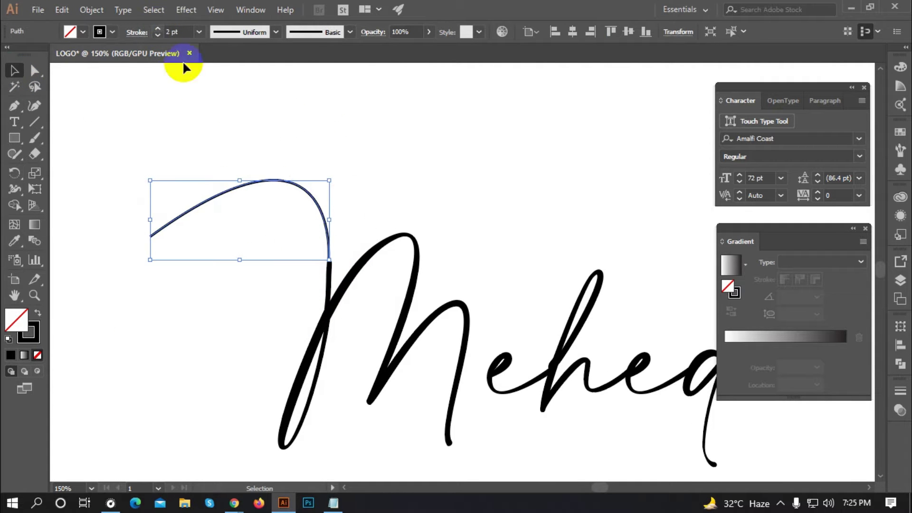
left_click(336, 248)
scroll(336, 249, "up", 3)
left_click(257, 94)
left_click(157, 29)
scroll(315, 281, "up", 3)
left_click(311, 207)
key("Right")
left_click(315, 206)
left_click(157, 28)
left_click(375, 182)
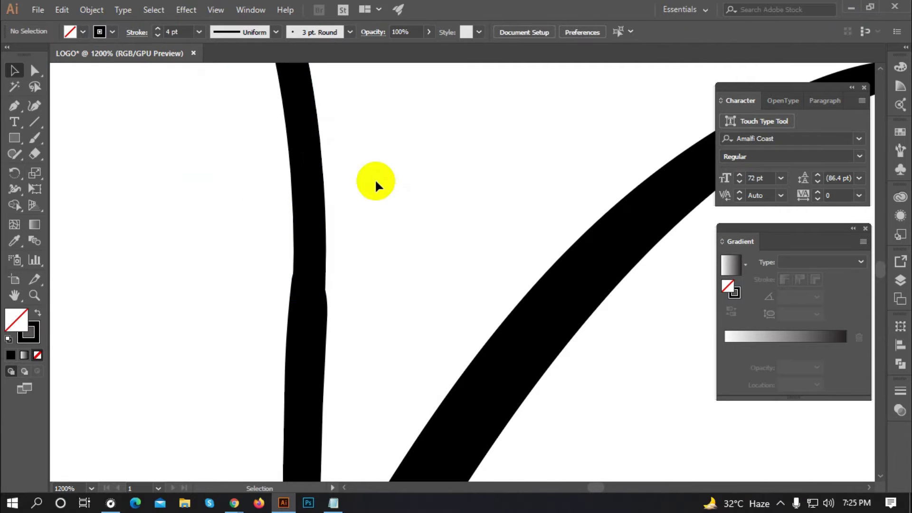
Set the M flourish's stroke weight to 5 pt and fit its lower end onto the stem.
scroll(190, 31, "up", 1)
scroll(280, 247, "up", 2)
left_click_drag(401, 149, 107, 99)
scroll(204, 244, "down", 7)
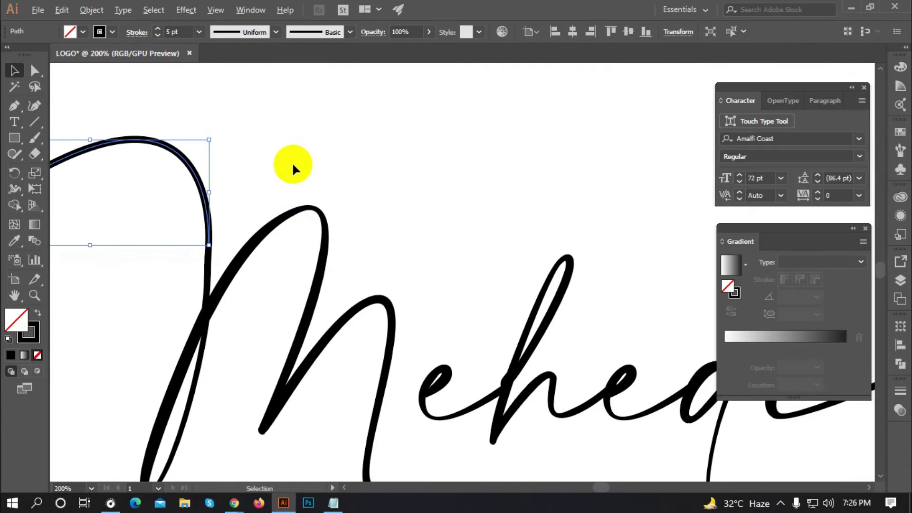
left_click(293, 170)
scroll(230, 149, "down", 2)
scroll(319, 252, "down", 3)
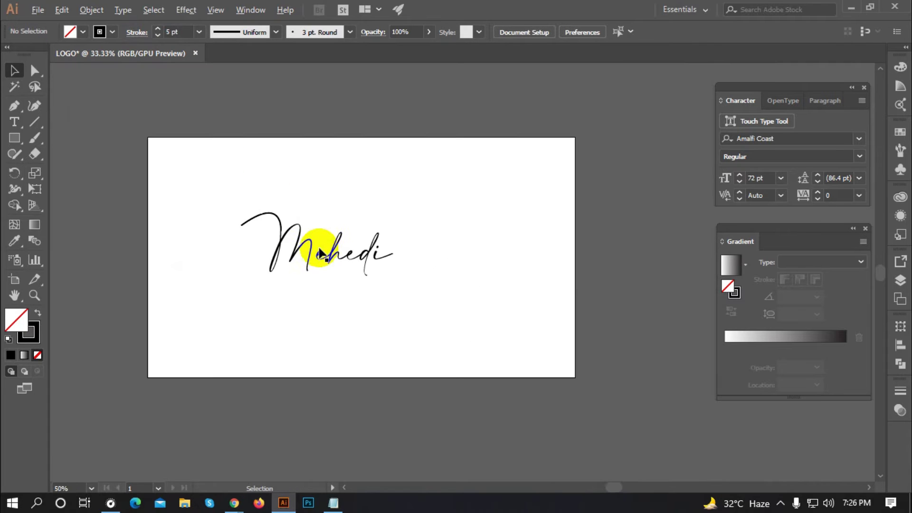
Duplicate the flourish and place the slightly rotated copy over the tail of the final letter i.
scroll(288, 237, "up", 3)
left_click_drag(209, 173, 617, 301)
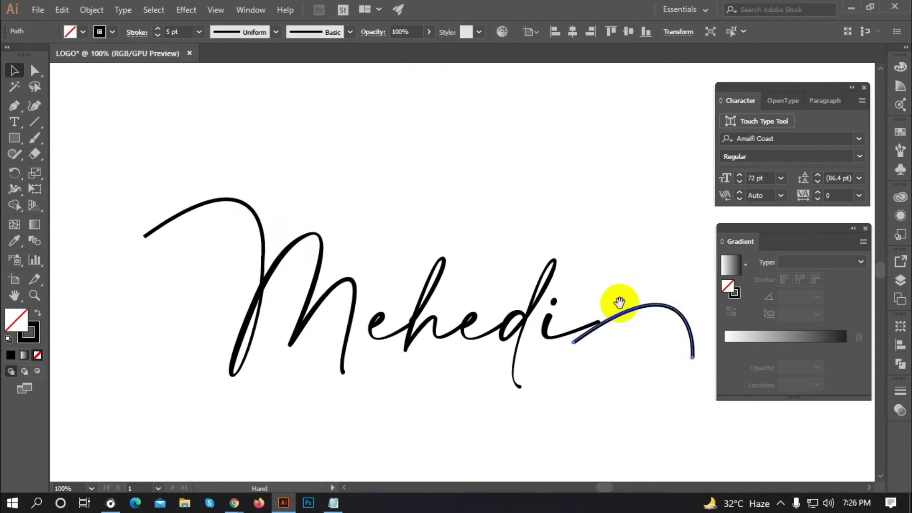
scroll(617, 304, "up", 3)
left_click_drag(625, 332, 591, 354)
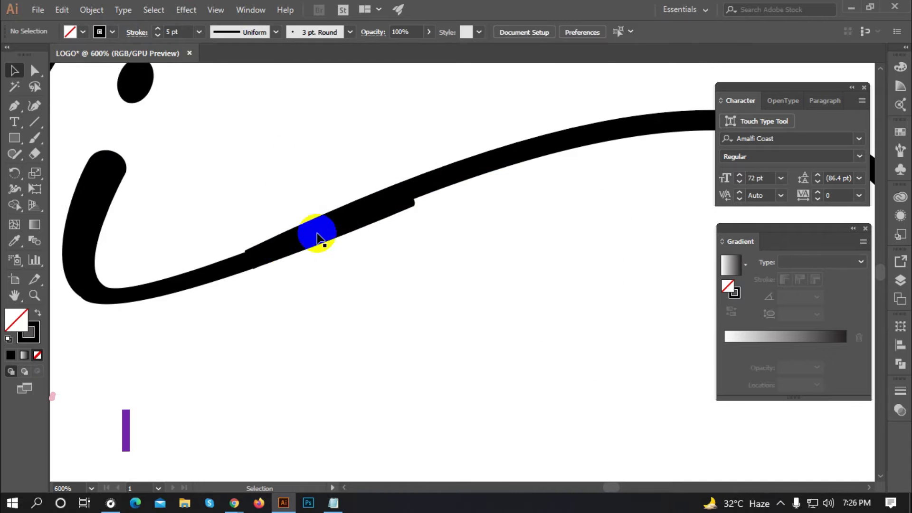
Move the copied flourish so its inner end meets the tip of the i's tail, keeping a 5 pt stroke.
left_click(513, 162)
left_click(621, 184)
left_click(466, 167)
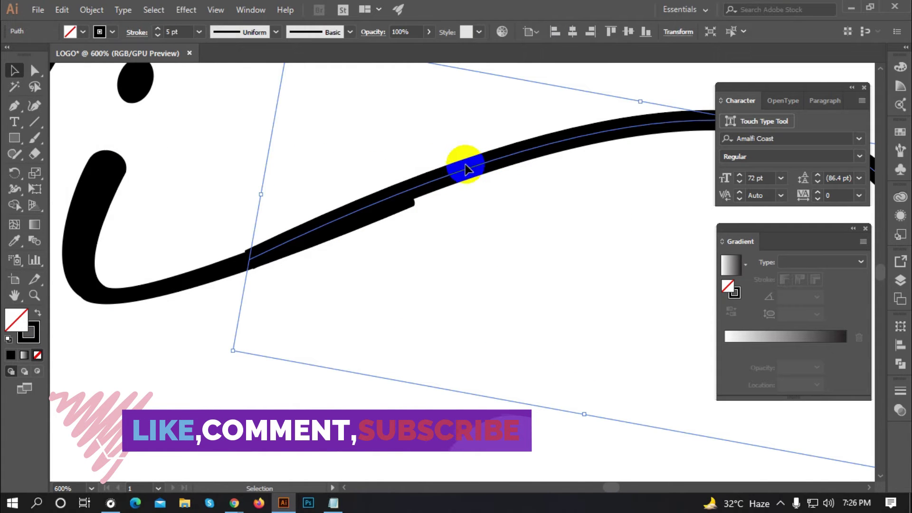
mouse_move(465, 173)
left_mouse_down()
mouse_move(607, 142)
mouse_move(446, 209)
mouse_move(423, 189)
left_mouse_up()
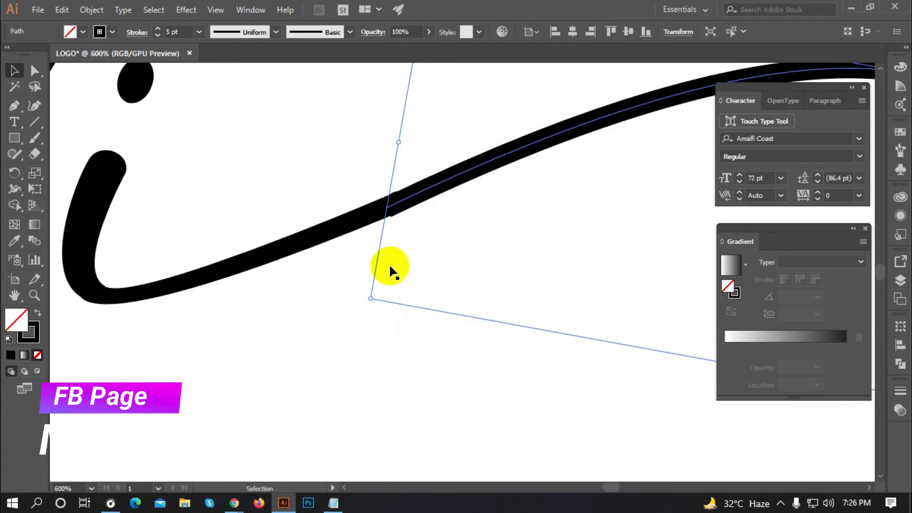
scroll(401, 204, "up", 4)
left_click(158, 35)
left_click(157, 29)
left_click(522, 275)
scroll(380, 276, "down", 15)
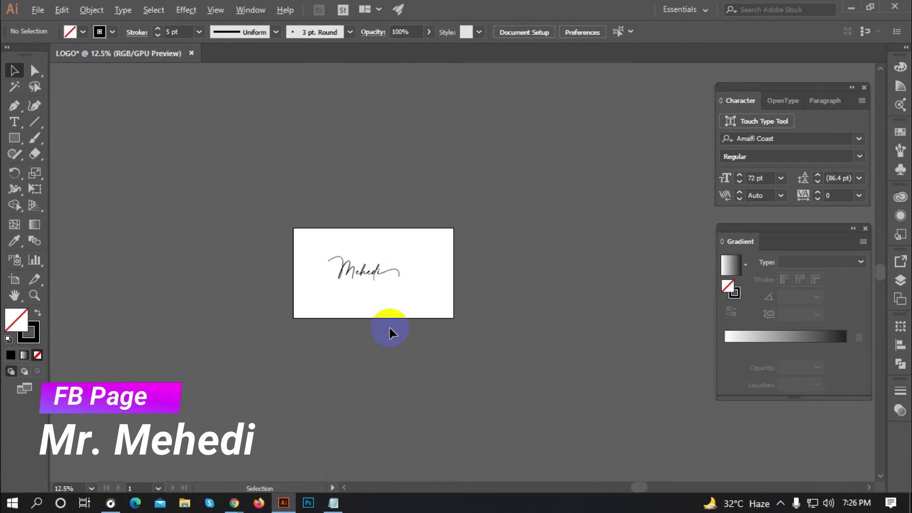
scroll(387, 281, "up", 5)
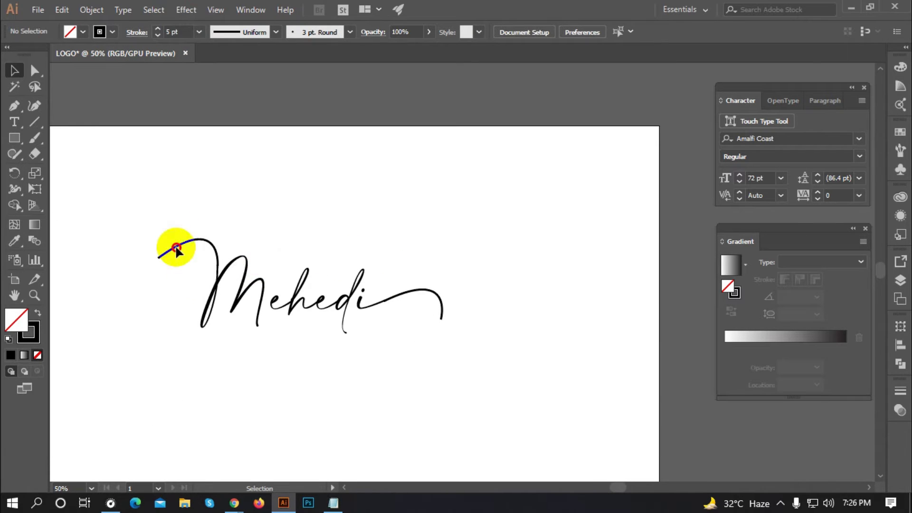
Expand the flourish on the letter i into a filled shape.
left_click_drag(170, 221, 188, 274)
left_click_drag(457, 304, 420, 326)
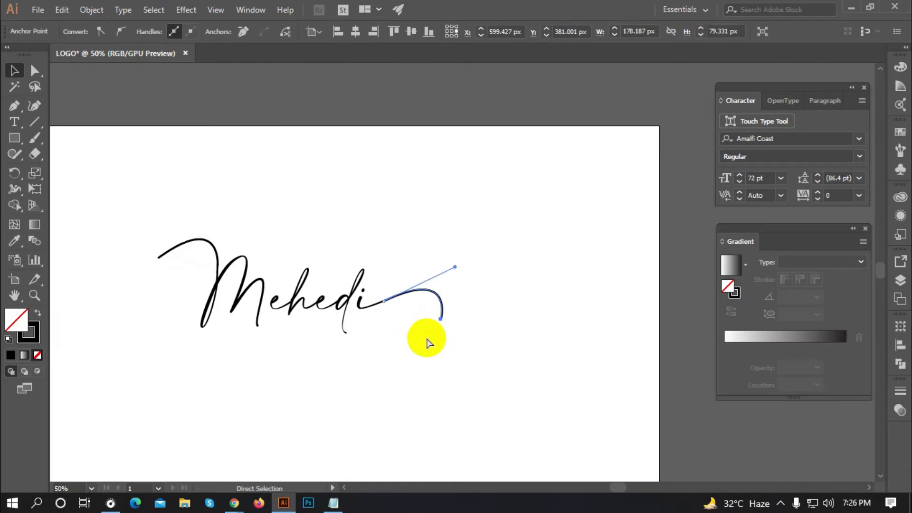
left_click(92, 10)
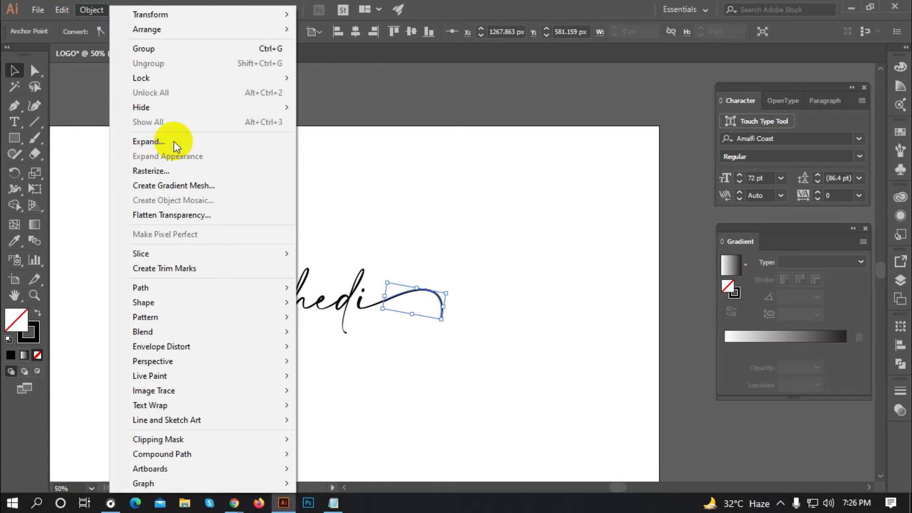
left_click(175, 144)
left_click(424, 328)
left_click(301, 261)
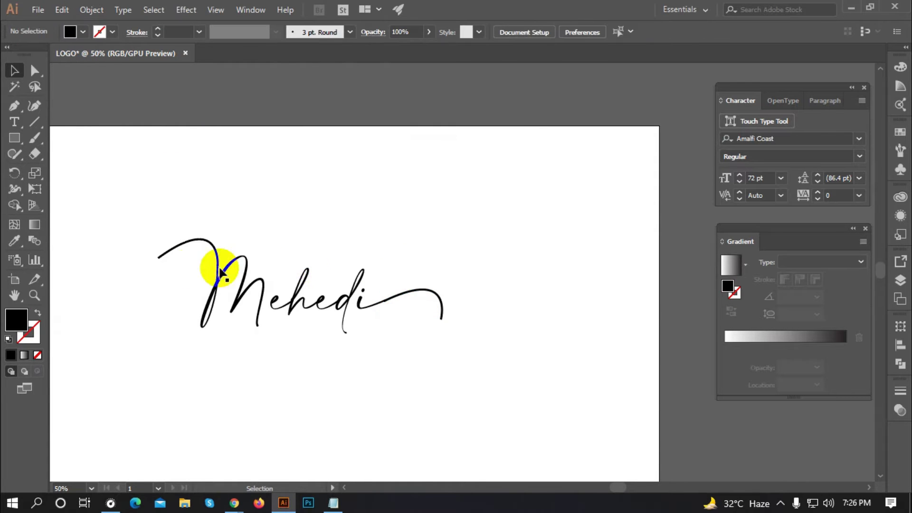
Expand the flourish on the letter M into a filled shape.
scroll(326, 204, "up", 10)
left_click_drag(331, 359, 322, 323)
scroll(312, 237, "up", 2)
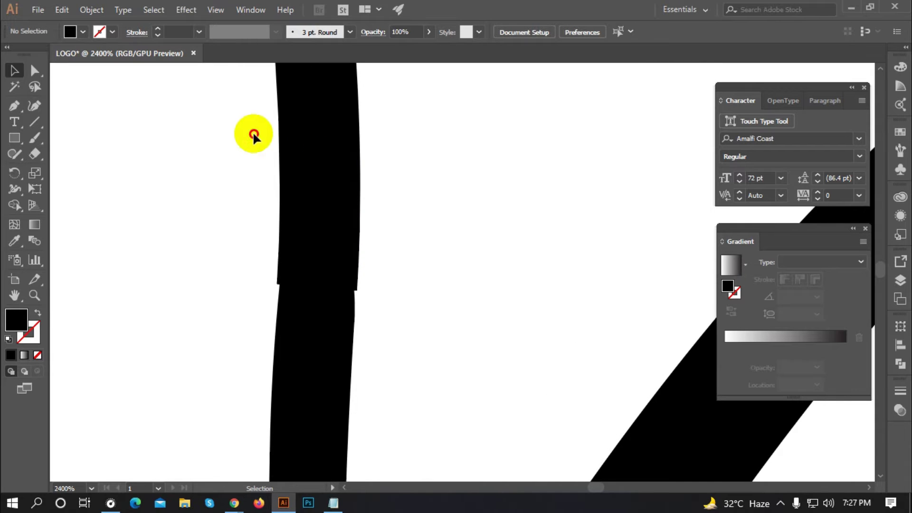
left_click_drag(254, 135, 445, 163)
left_click(415, 244)
left_click(299, 195)
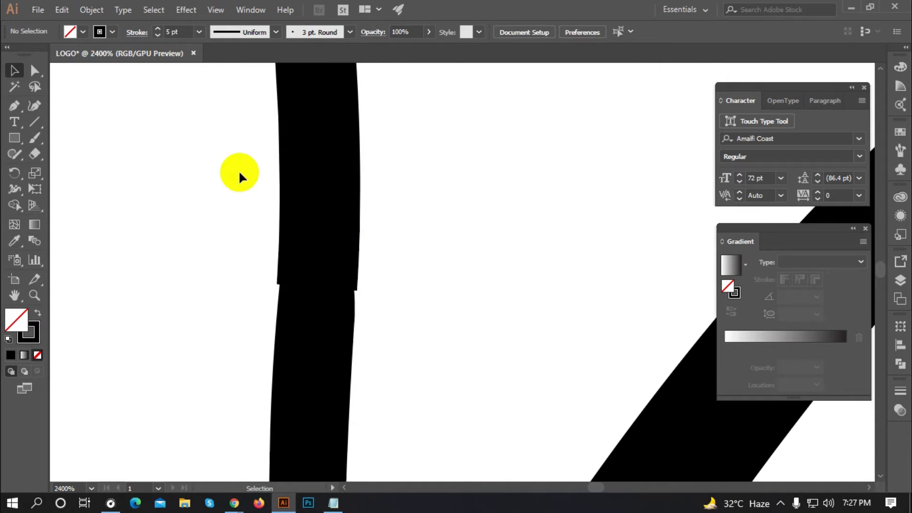
left_click(92, 9)
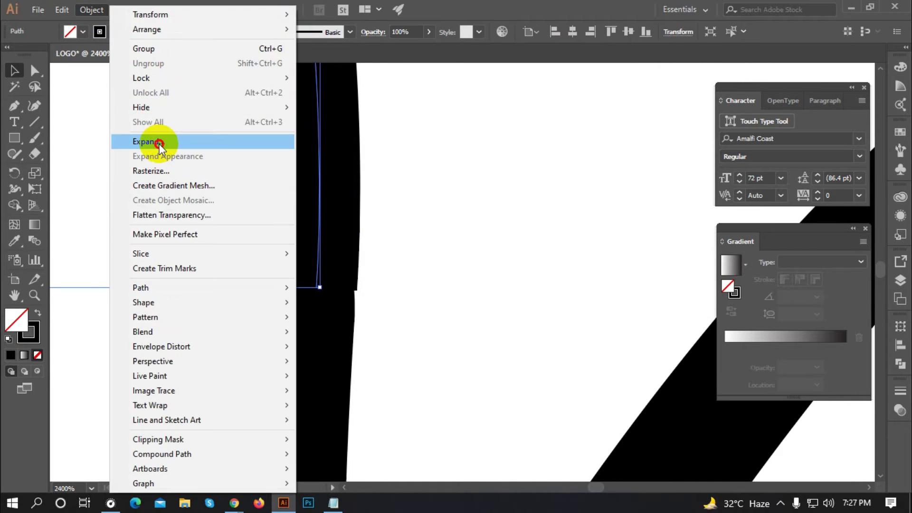
left_click(138, 140)
left_click(421, 328)
left_click(285, 203)
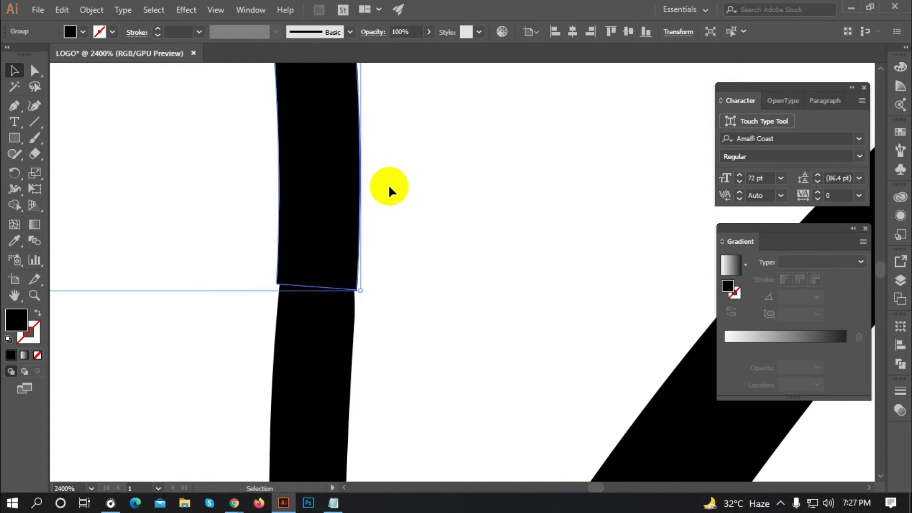
Move the lower corner points of the M's expanded flourish onto the stem's edges to smooth the joint.
left_click(34, 72)
scroll(265, 304, "up", 3)
left_click(244, 259)
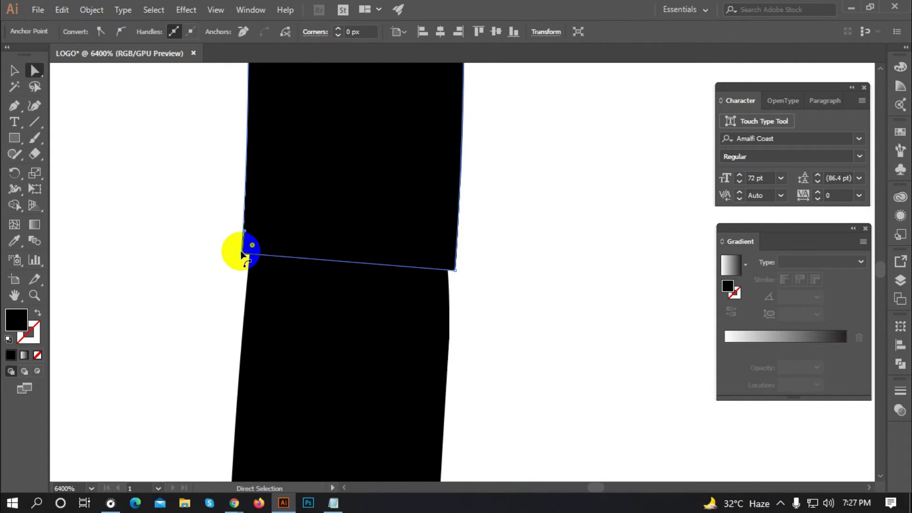
left_click_drag(244, 254, 244, 252)
scroll(449, 271, "up", 1)
scroll(449, 271, "up", 1)
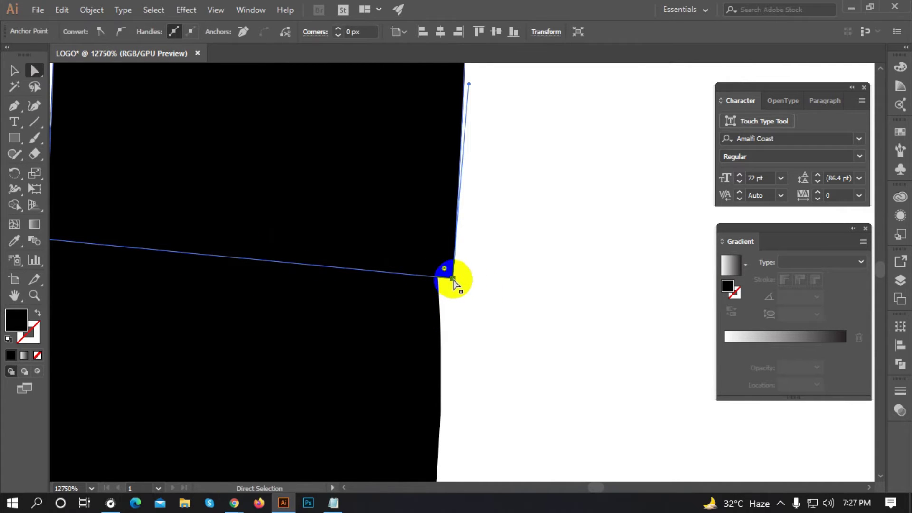
left_click_drag(452, 293, 439, 367)
scroll(381, 255, "down", 9)
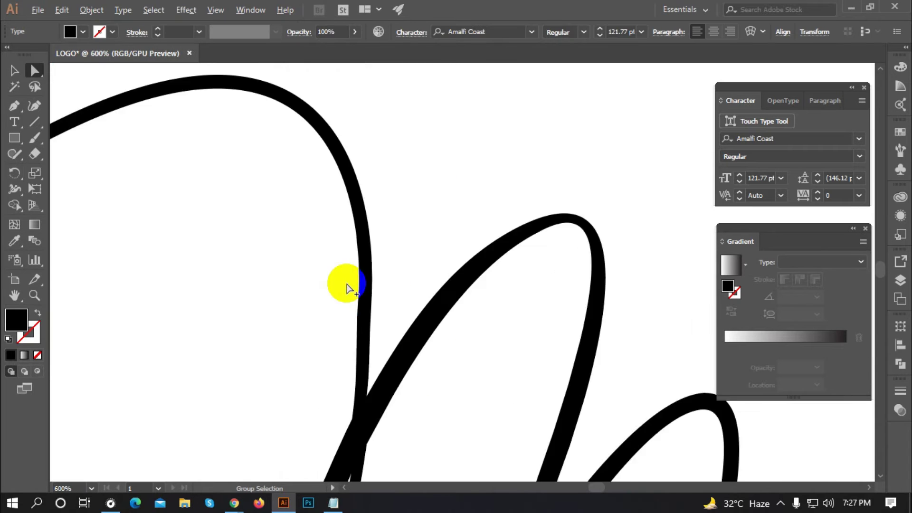
Move the end corner points of the i's expanded flourish onto the tail's upper and lower edges to smooth the joint.
scroll(241, 244, "down", 2)
scroll(692, 330, "up", 8)
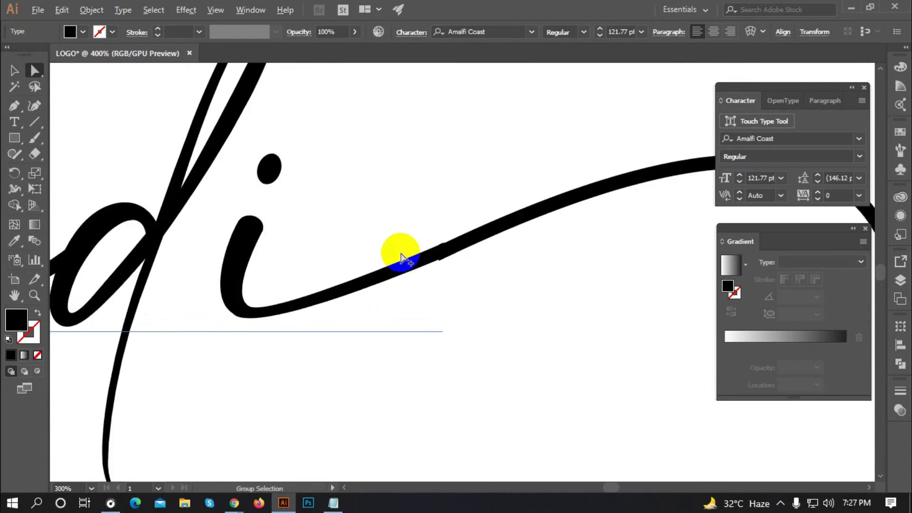
scroll(495, 257, "up", 2)
left_click(444, 245)
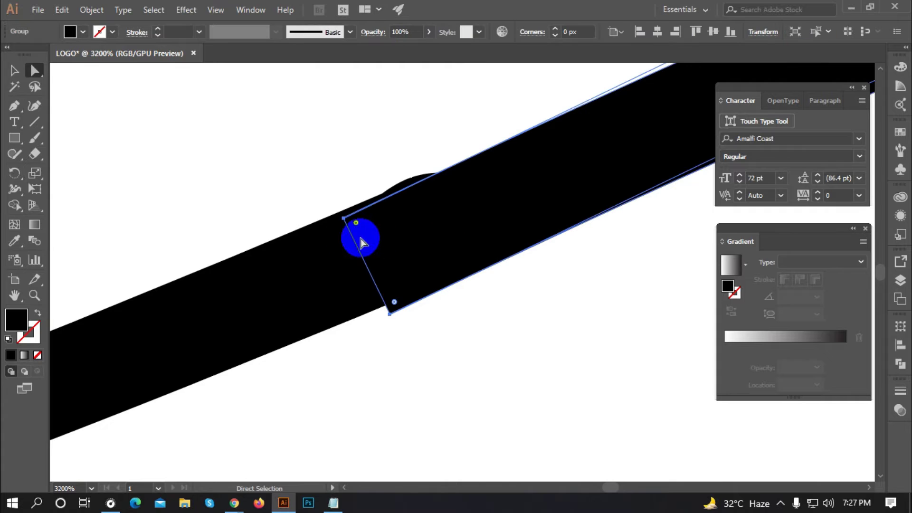
scroll(382, 214, "up", 2)
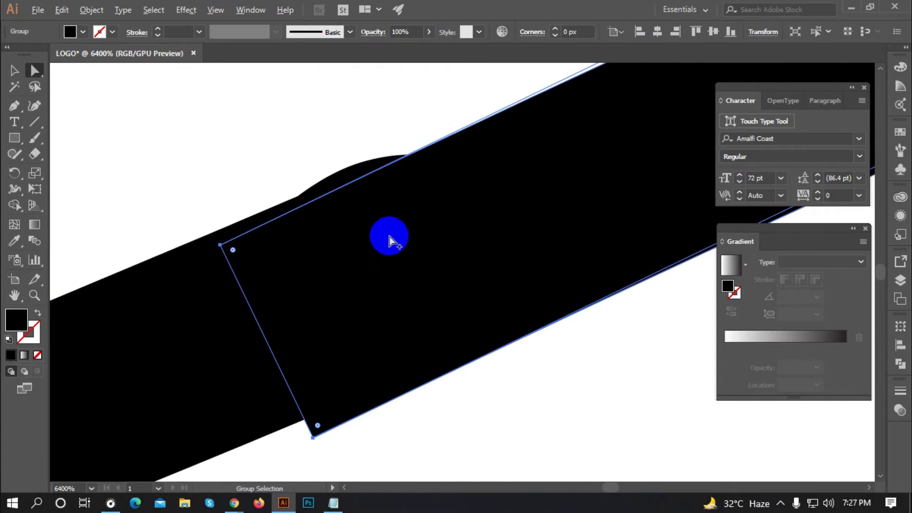
left_click(221, 246)
left_click_drag(221, 246, 264, 211)
left_click(264, 212)
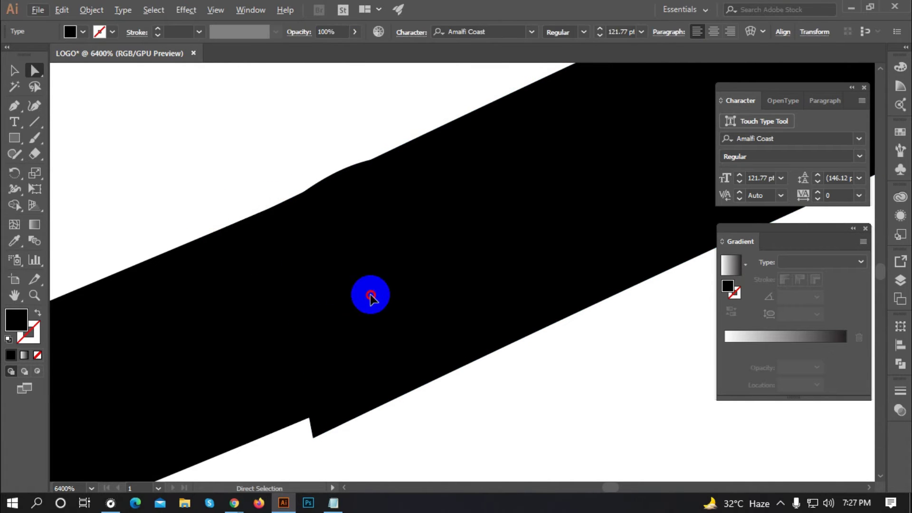
left_click(320, 430)
left_click_drag(315, 438, 308, 414)
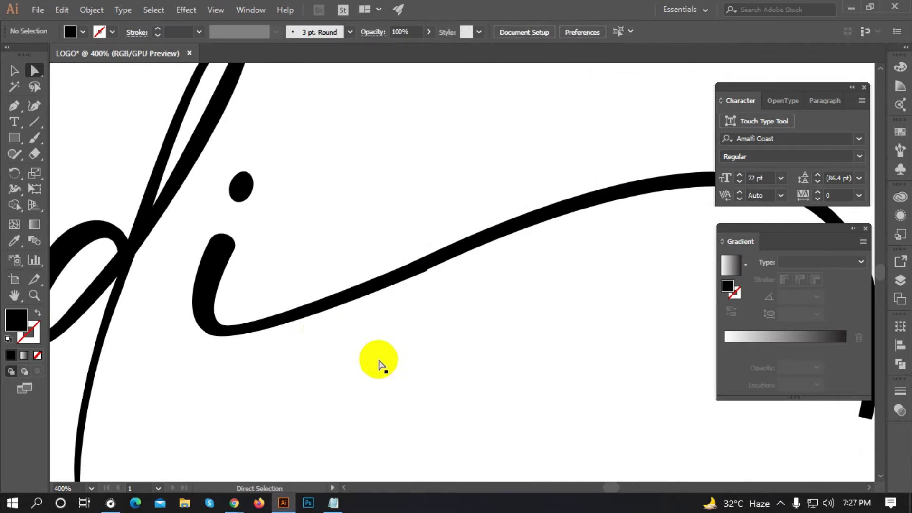
Convert the name text to outlines.
left_click(260, 302)
scroll(226, 262, "down", 5)
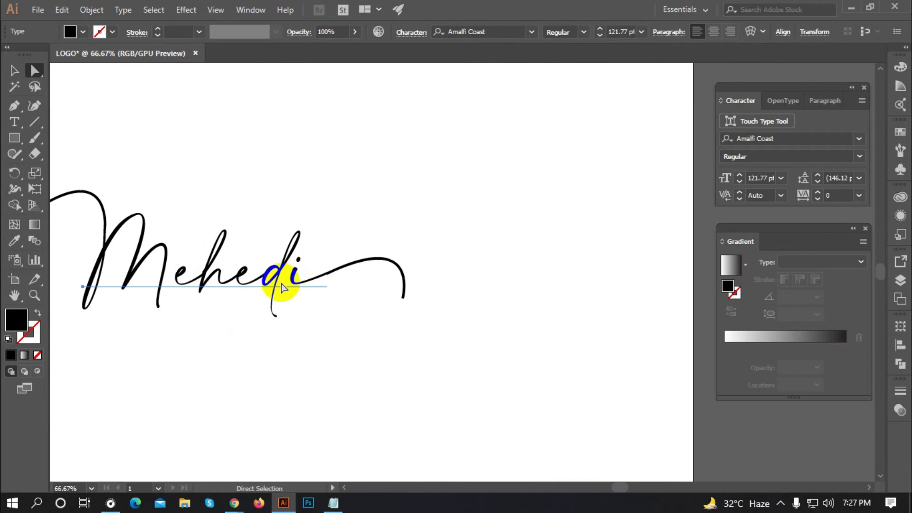
right_click(266, 282)
left_click(301, 112)
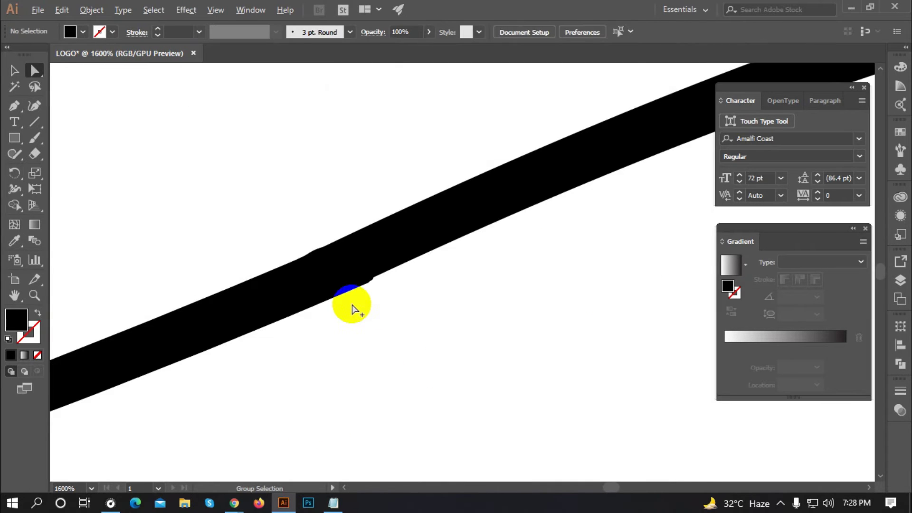
Remove the slivers protruding above and below the joint of the i's tail and its flourish with the Shape Builder.
left_click_drag(220, 196, 407, 315)
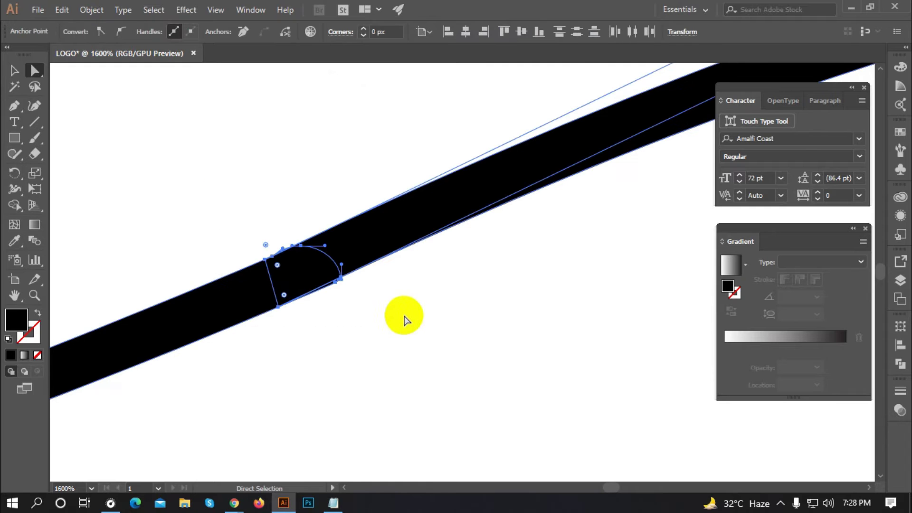
scroll(282, 263, "up", 3)
scroll(432, 342, "down", 1)
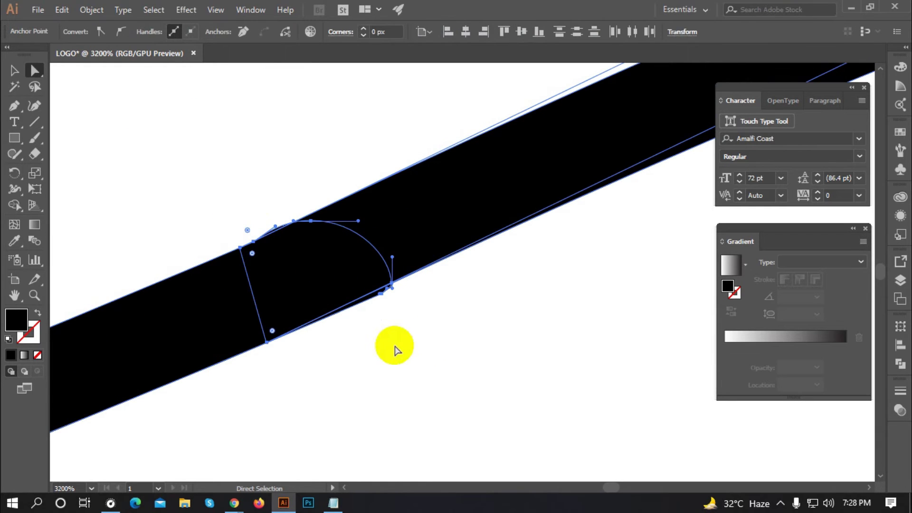
left_click(181, 191)
left_click_drag(247, 168, 391, 303)
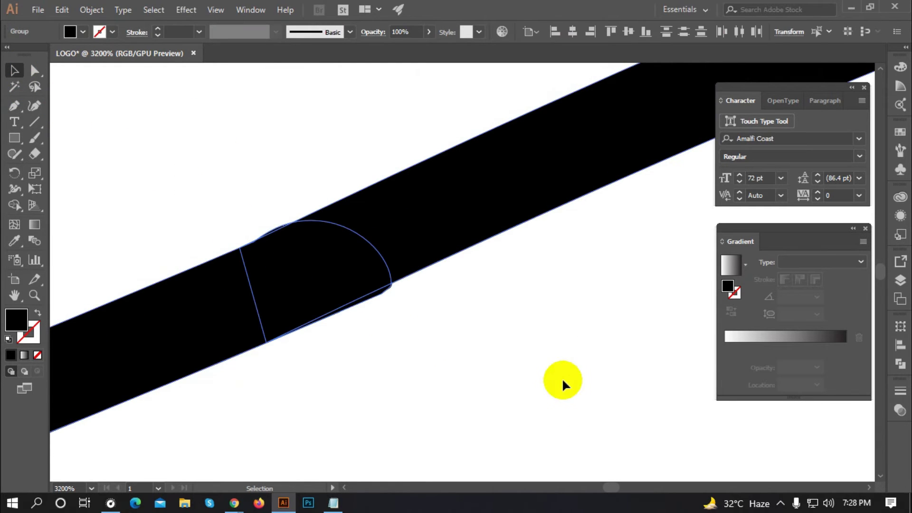
left_click(14, 206)
scroll(275, 248, "up", 5)
left_click(246, 257)
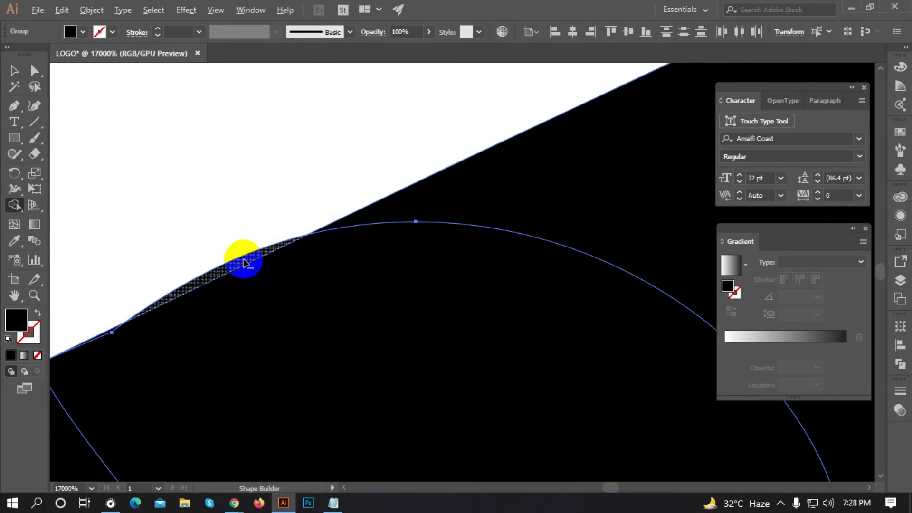
scroll(198, 163, "down", 8)
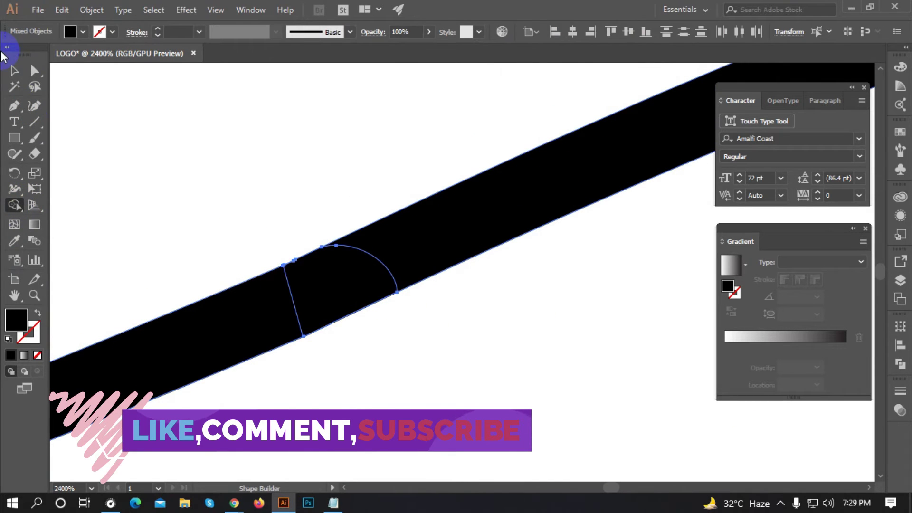
left_click(14, 70)
left_click(217, 170)
Group the outlined lettering and both flourishes into one object.
scroll(238, 175, "down", 6)
scroll(347, 277, "down", 5)
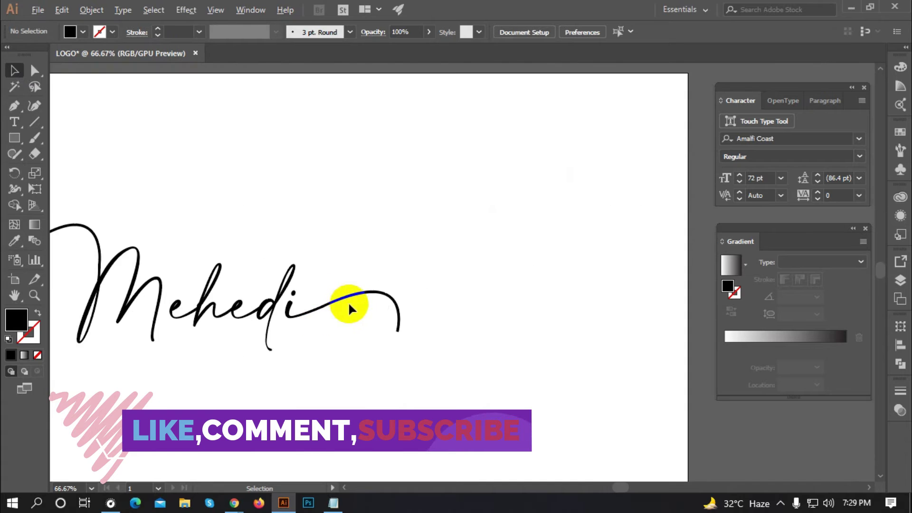
scroll(421, 279, "down", 3)
scroll(139, 188, "up", 1)
scroll(404, 171, "down", 1)
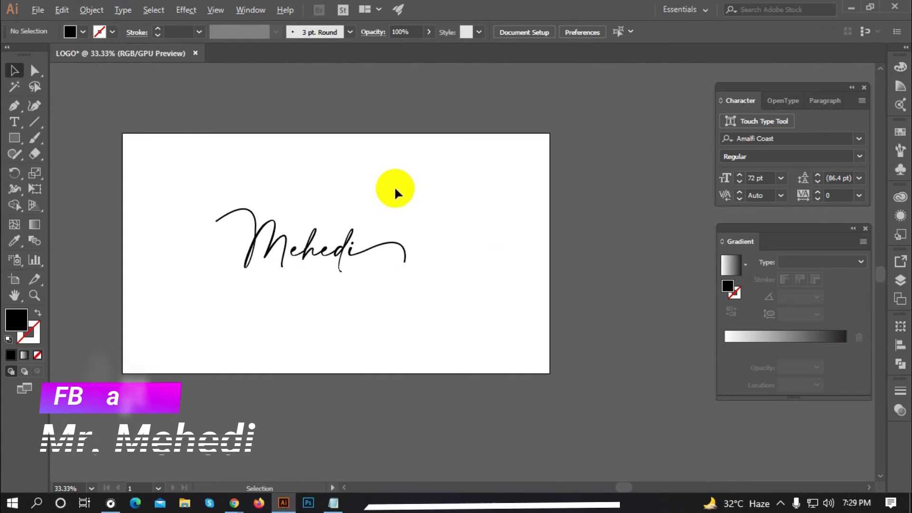
left_click_drag(181, 172, 466, 299)
mouse_move(137, 174)
left_mouse_down()
mouse_move(482, 310)
mouse_move(461, 321)
left_mouse_up()
key("v")
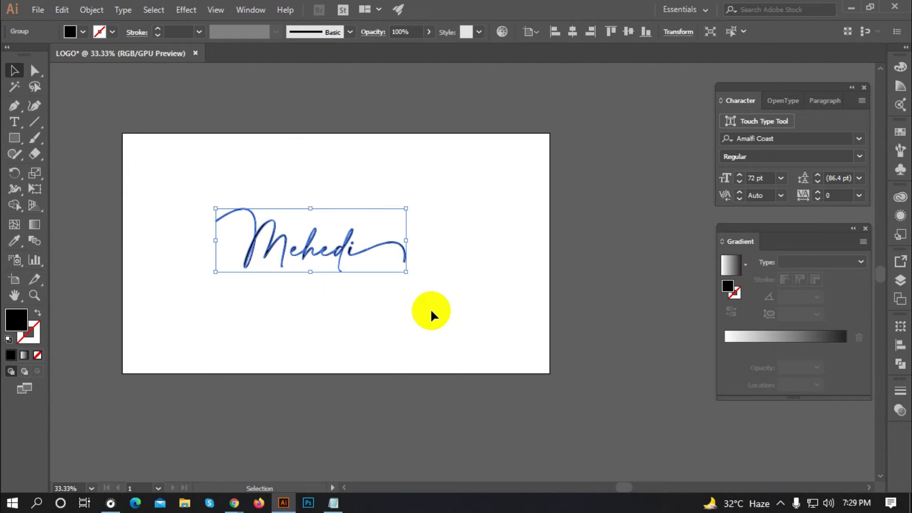
left_click(427, 312)
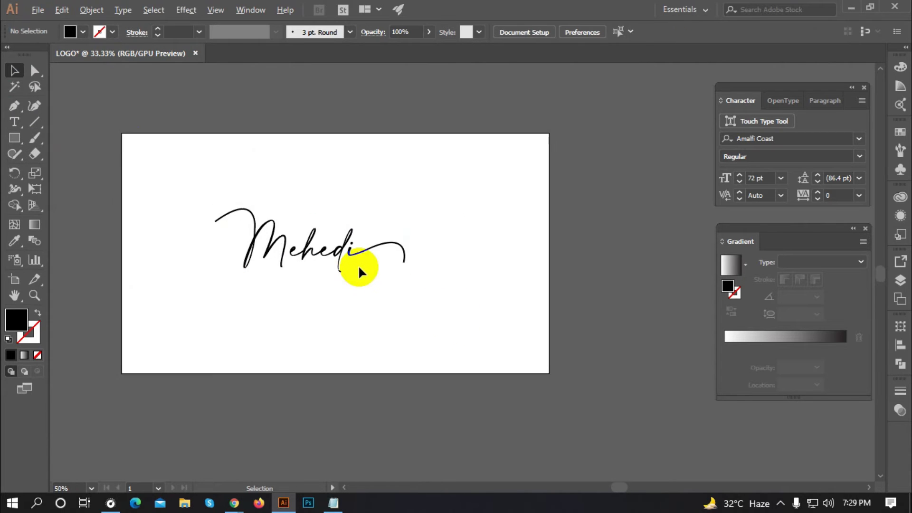
Add the text "Photography" below the signature lettering.
scroll(246, 260, "up", 1)
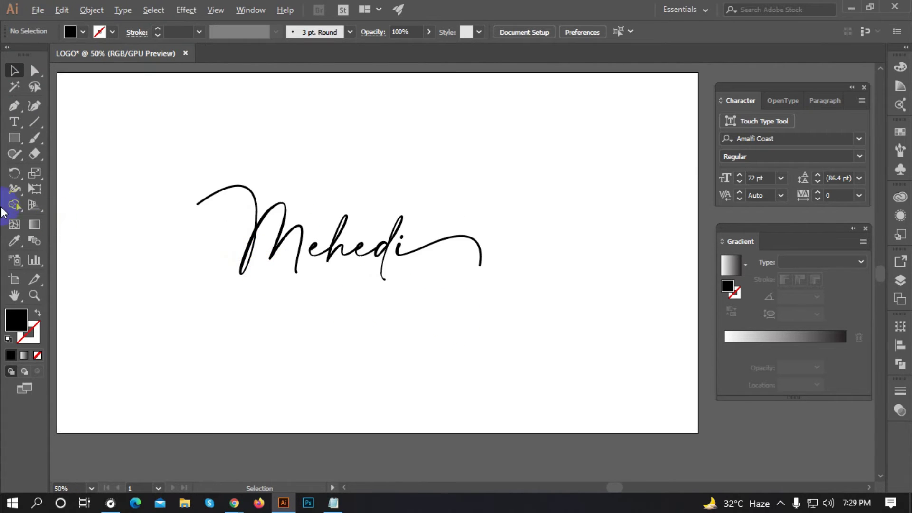
left_click(16, 125)
left_click(335, 347)
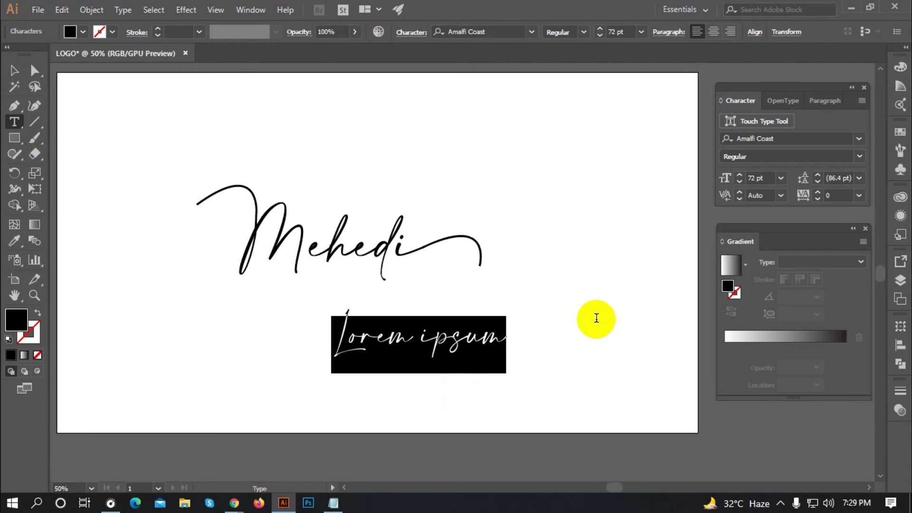
type("Photography")
key("ctrl+a")
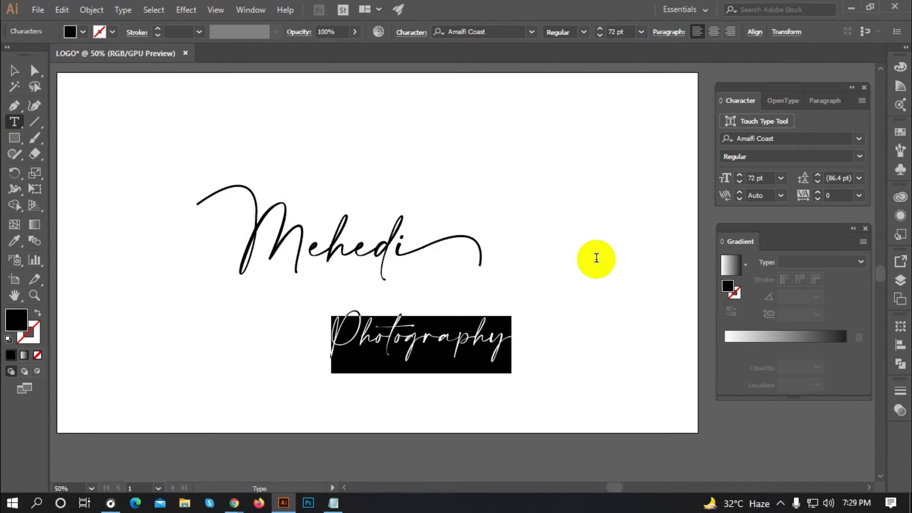
Set the font of the "Photography" text to Bell MT.
left_click(788, 140)
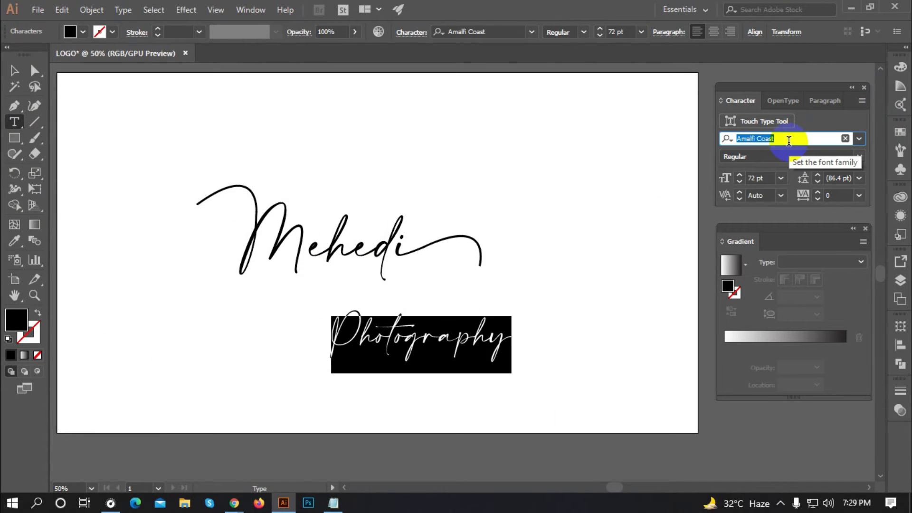
type("Bell")
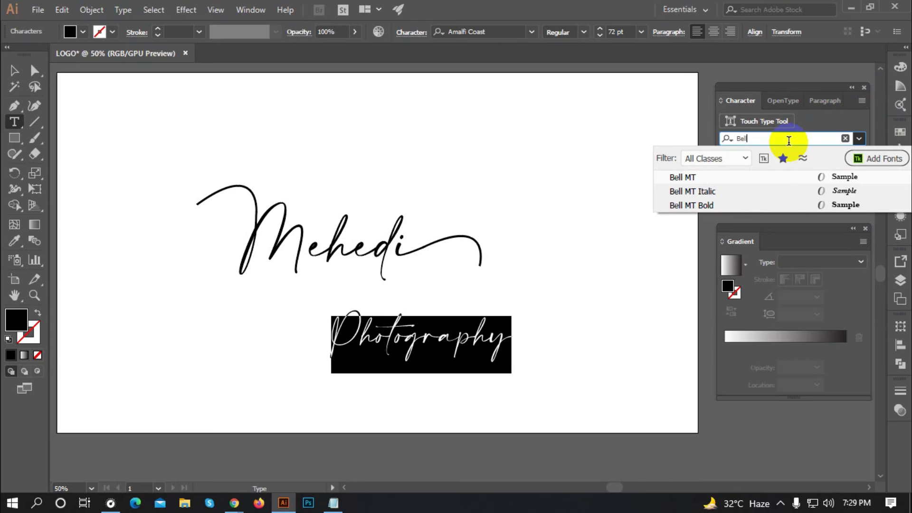
type(" Mt")
key("Return")
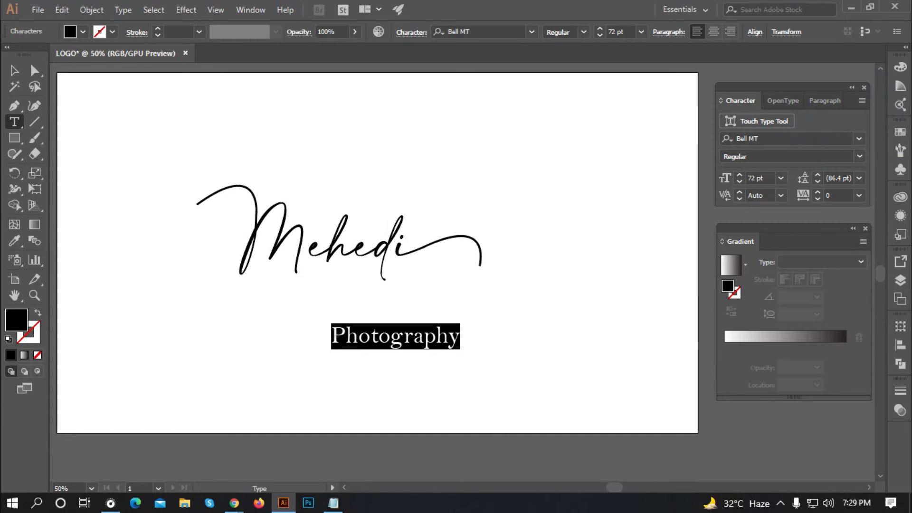
left_click(14, 72)
left_click(296, 412)
Set the tracking of the "Photography" text to 500.
scroll(414, 336, "up", 1)
left_click(413, 336)
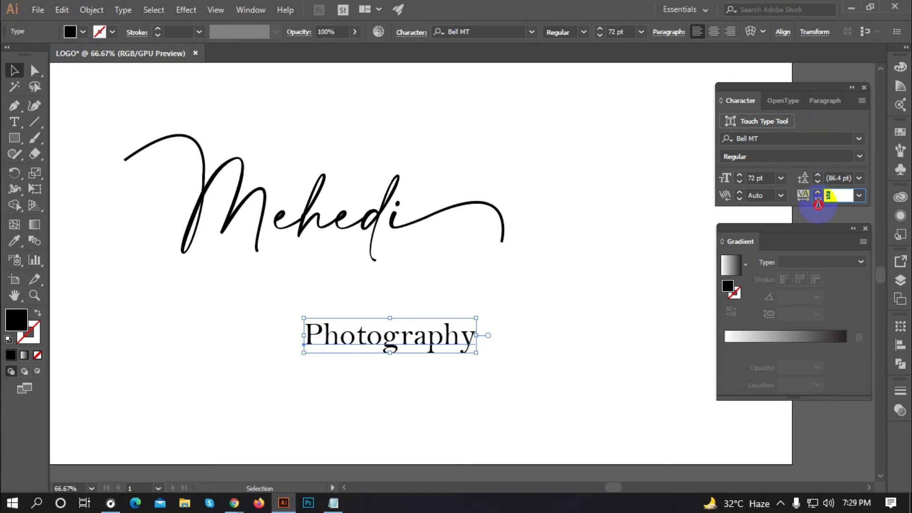
type("500")
key("Return")
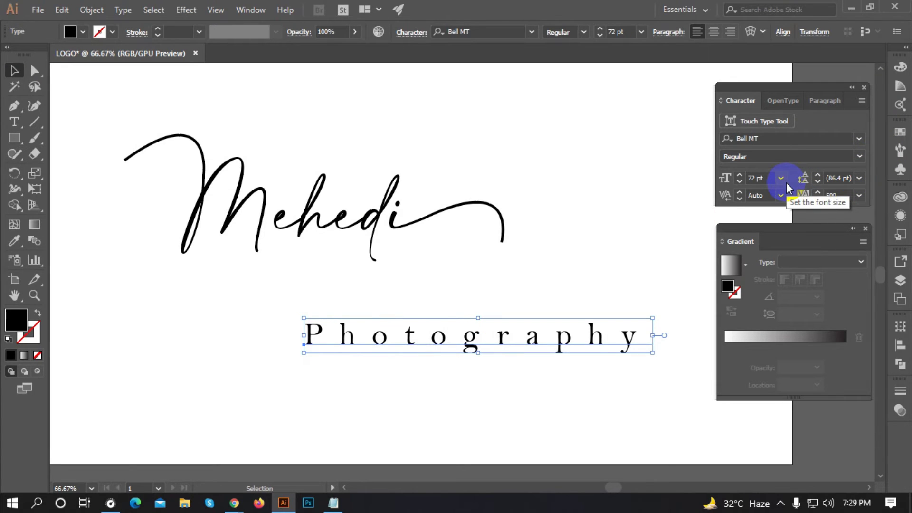
Set the "Photography" text's tracking to 1000, scale it to 28.18 pt and place it closely beneath the signature, starting inside the M.
left_click(745, 190)
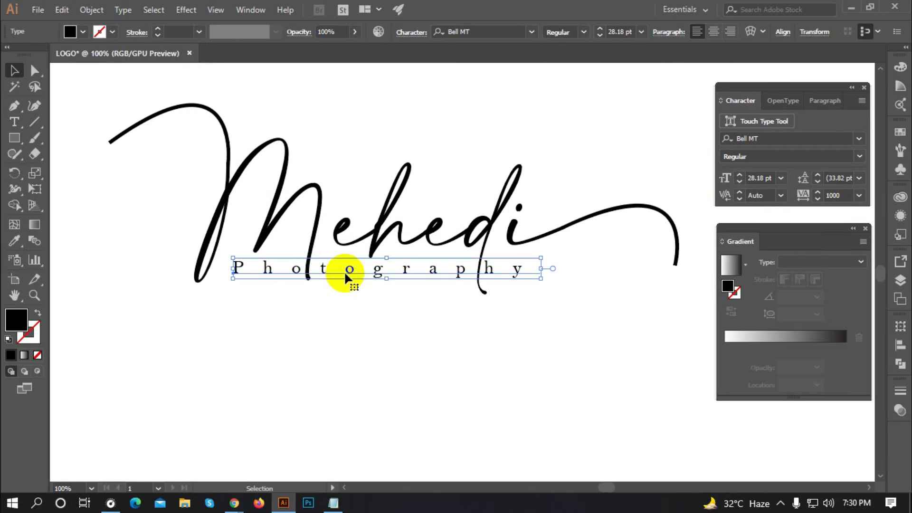
left_click(341, 329)
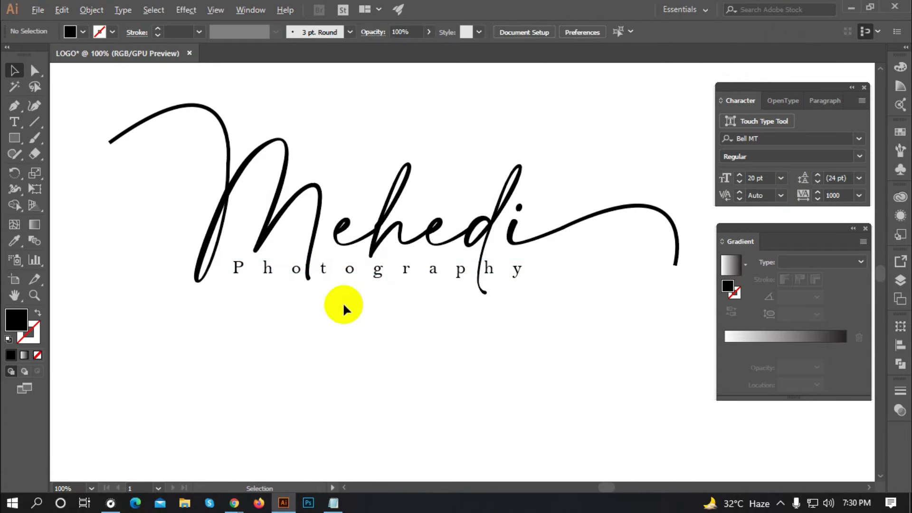
left_click(374, 272)
left_click(361, 363)
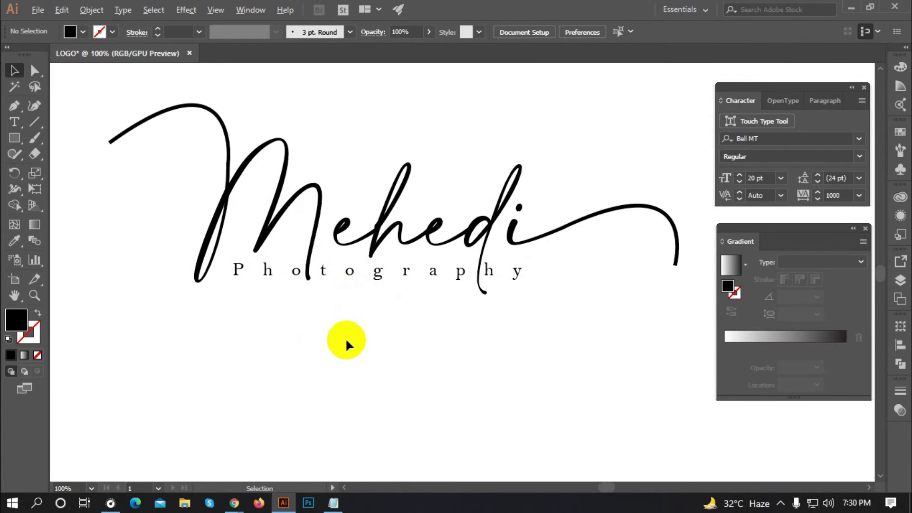
Draw a small circle on the empty artboard area to the right of the signature with the Ellipse tool.
scroll(356, 335, "down", 5)
scroll(302, 341, "up", 2)
scroll(336, 353, "down", 2)
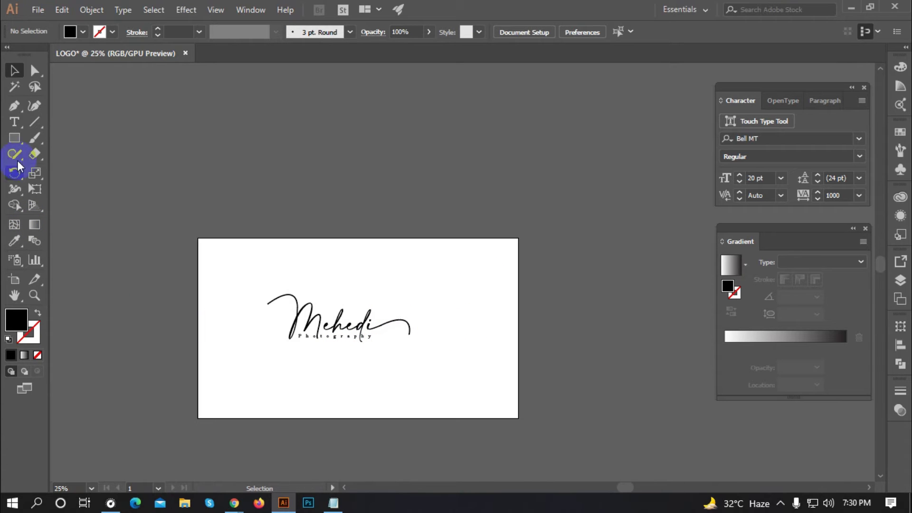
left_click_drag(11, 137, 94, 176)
scroll(382, 372, "up", 1)
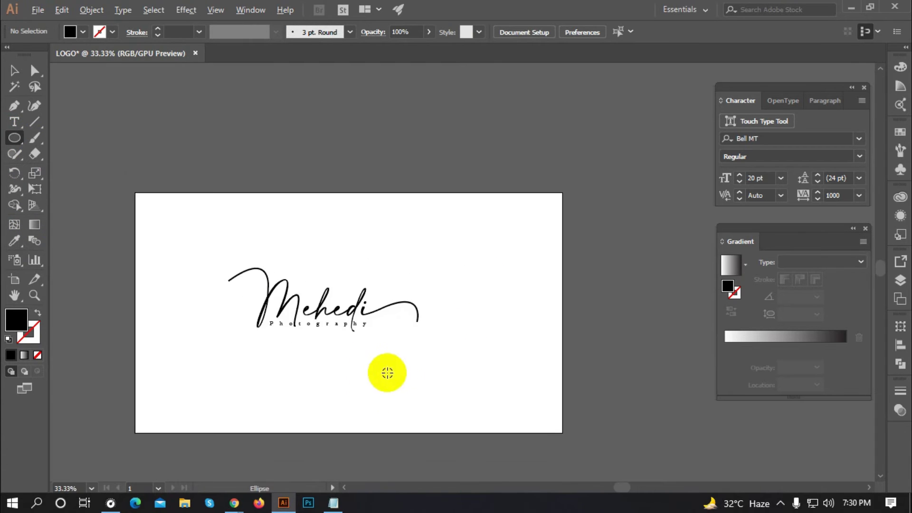
scroll(445, 330, "up", 1)
left_click_drag(477, 290, 512, 331)
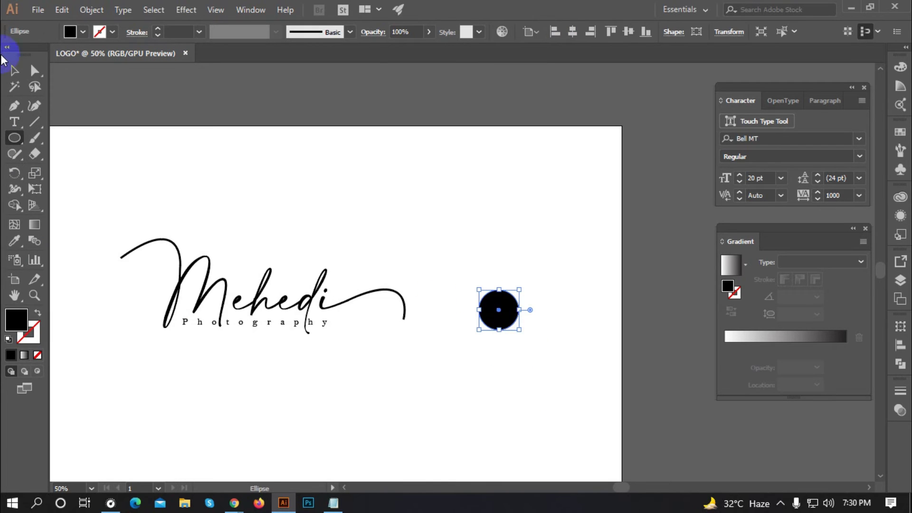
left_click(15, 71)
left_click(480, 223)
Give the circle no fill and a black 5 pt stroke.
left_click(497, 294)
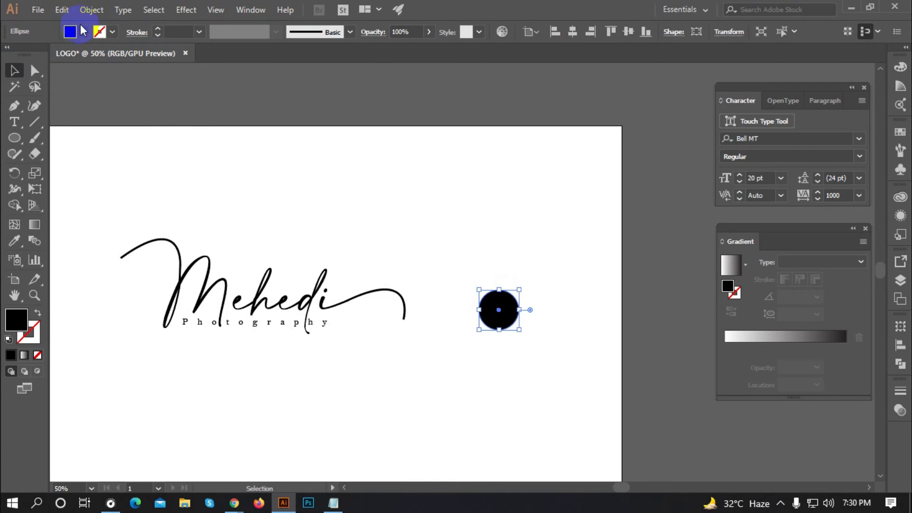
left_click(70, 31)
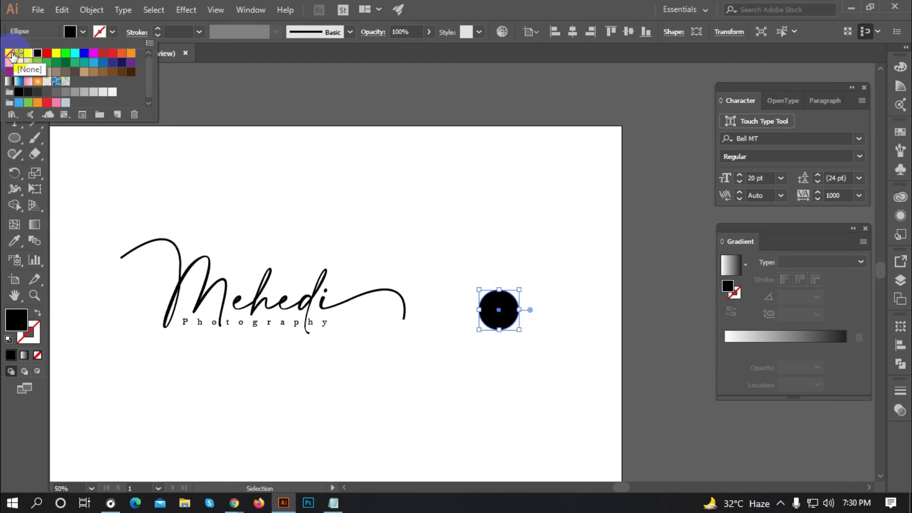
left_click(10, 53)
left_click(99, 32)
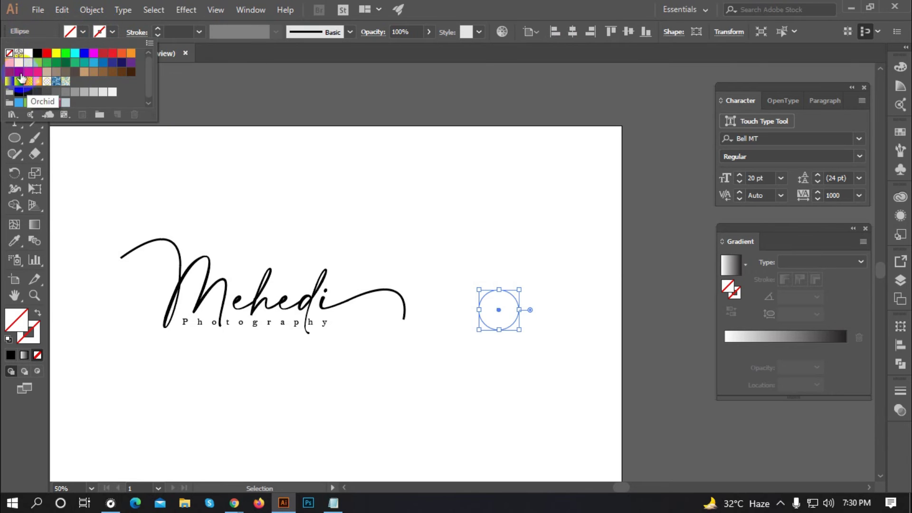
left_click(38, 54)
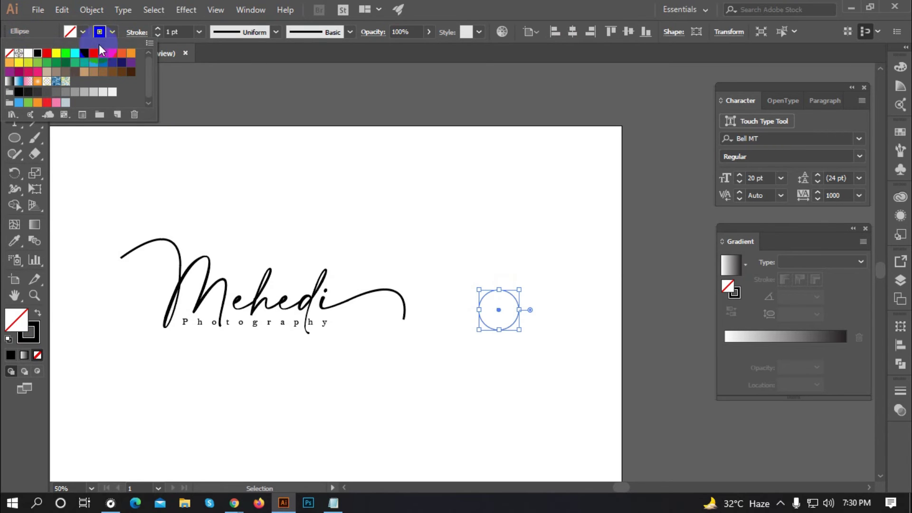
left_click(158, 28)
left_click(486, 309)
scroll(489, 306, "up", 3)
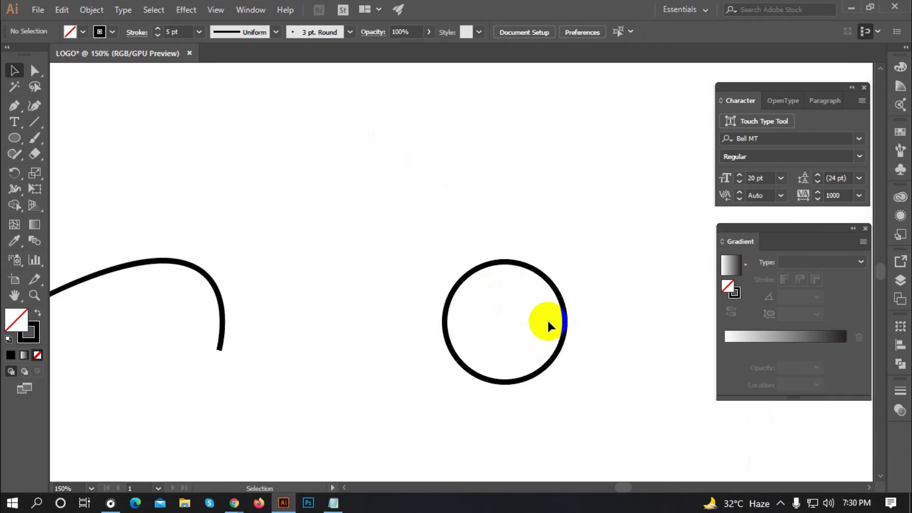
Add a smaller concentric copy inside the black circle and reduce its stroke to 2 pt.
left_click(561, 319)
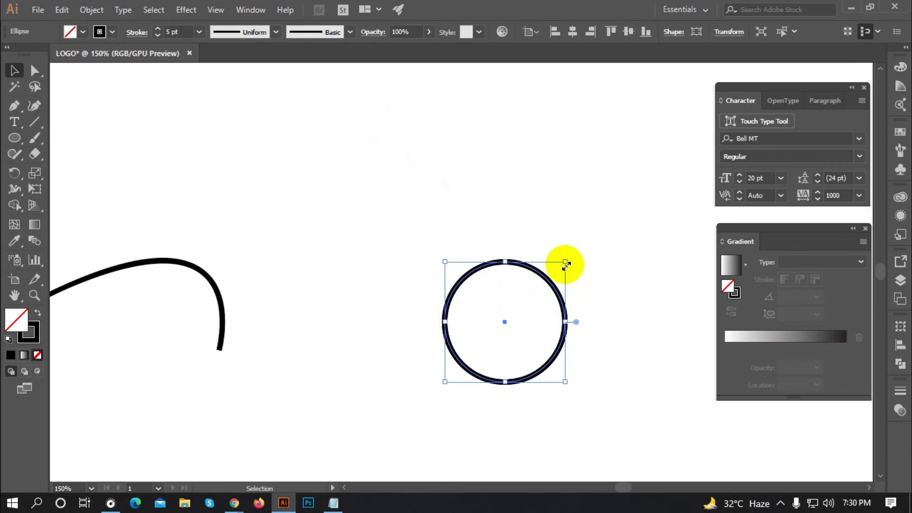
left_click_drag(565, 260, 546, 269)
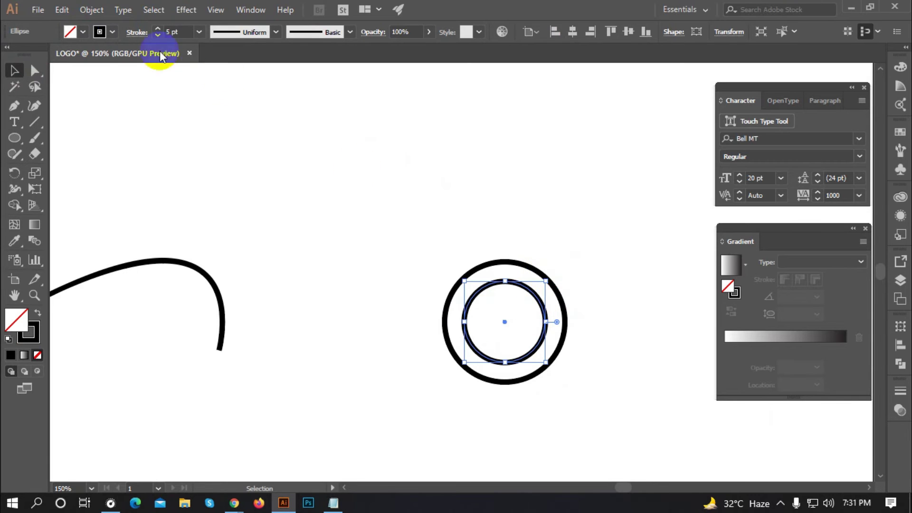
left_click(157, 35)
left_click(157, 35)
left_click(157, 35)
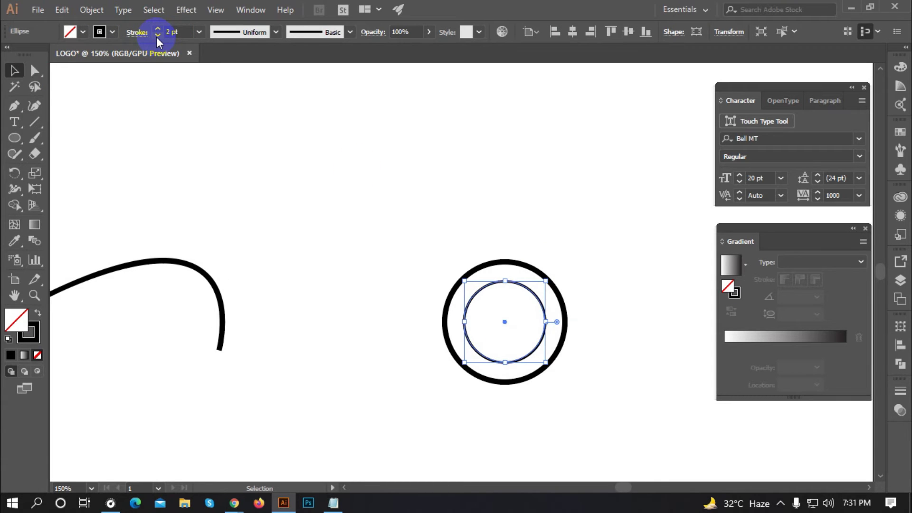
left_click(350, 180)
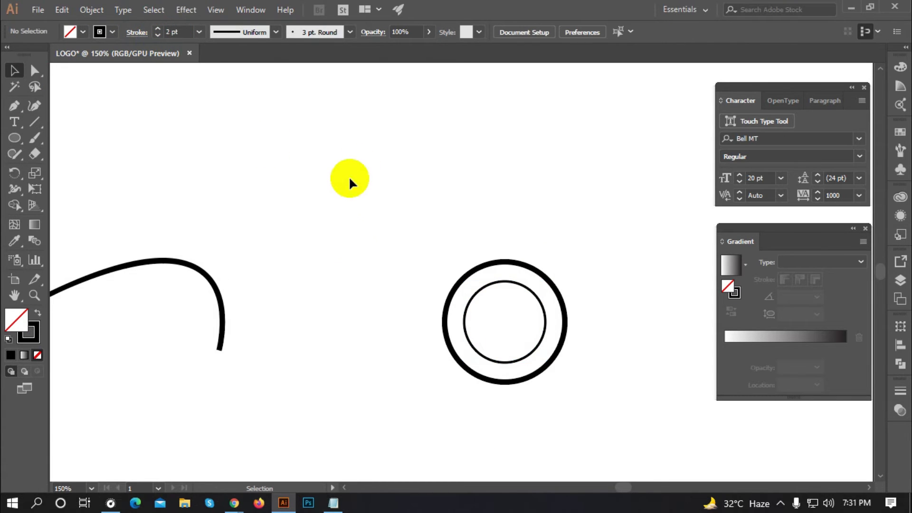
Add a slightly smaller concentric copy inside the 2 pt ring with a black fill and no stroke.
left_click(510, 361)
key("v")
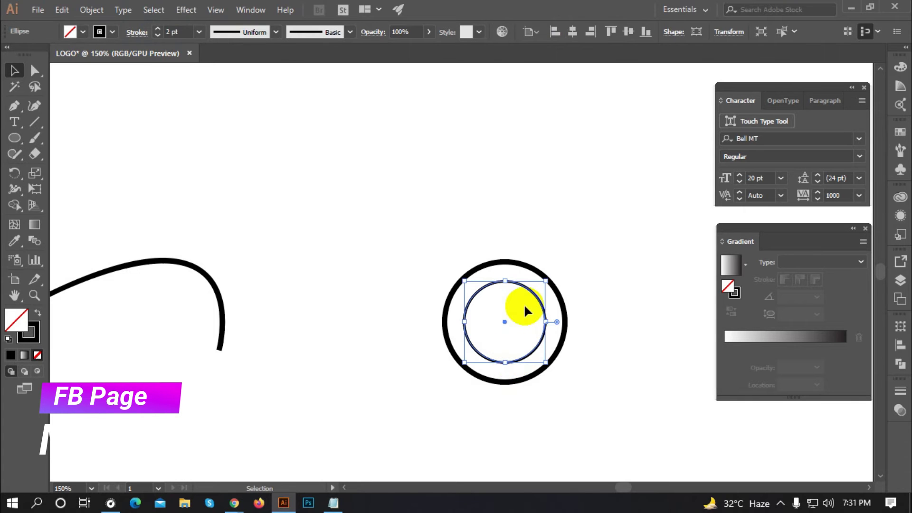
left_click_drag(540, 282, 536, 291)
left_click(71, 31)
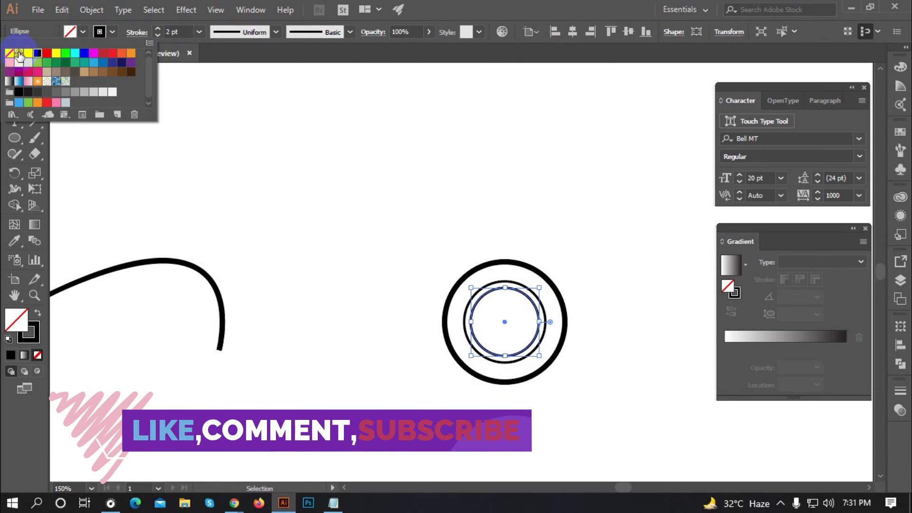
left_click(9, 53)
left_click(76, 30)
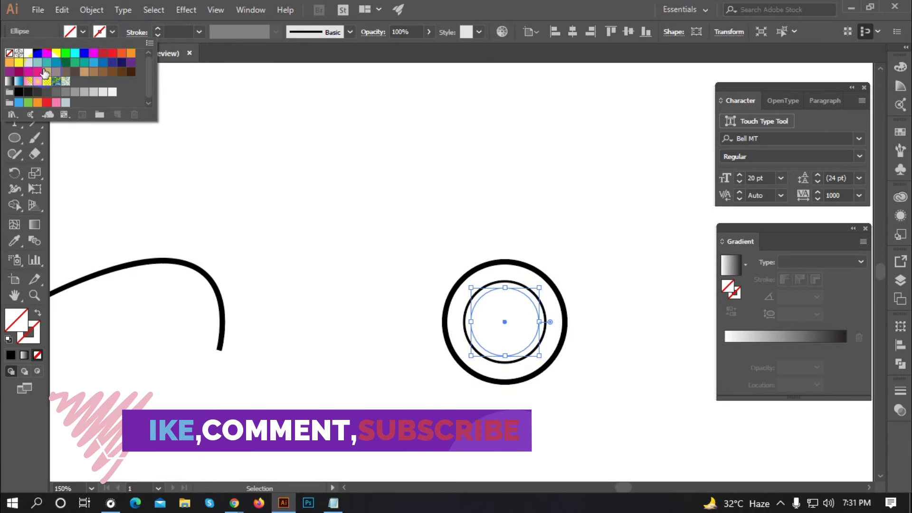
left_click(35, 55)
left_click(460, 203)
Move the three concentric circles beneath the signature's end flourish, scale them down and fit them closer to the curve.
scroll(470, 359, "down", 5)
scroll(477, 352, "up", 3)
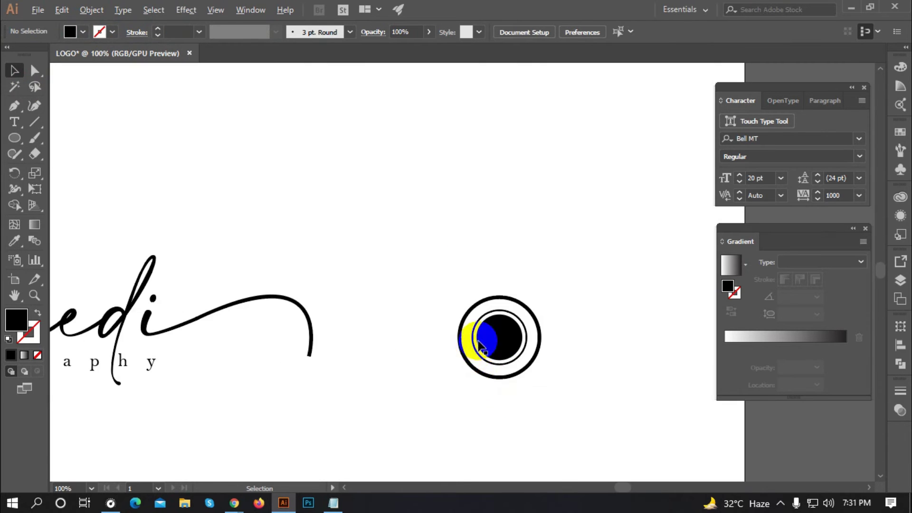
left_click_drag(456, 260, 586, 384)
left_click(585, 384)
left_click_drag(447, 252, 276, 376)
left_click(491, 382)
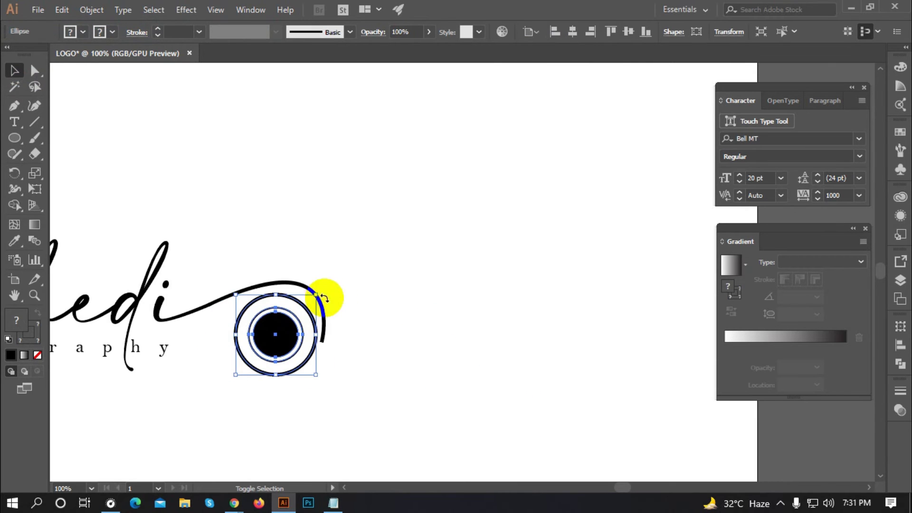
left_click(346, 321)
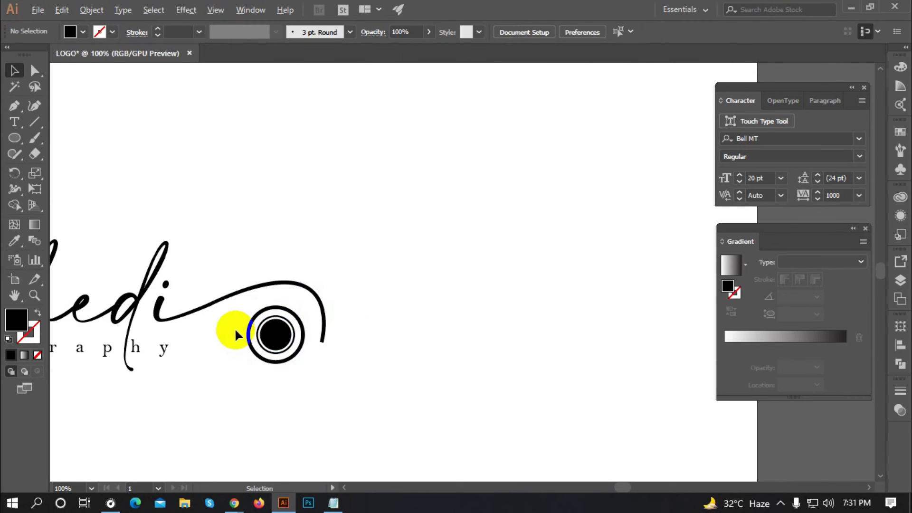
scroll(253, 330, "up", 2)
left_click_drag(311, 345, 331, 314)
left_click(344, 407)
Examine the complete logo and the fit of the circles inside the flourish at different magnifications.
scroll(357, 336, "down", 6)
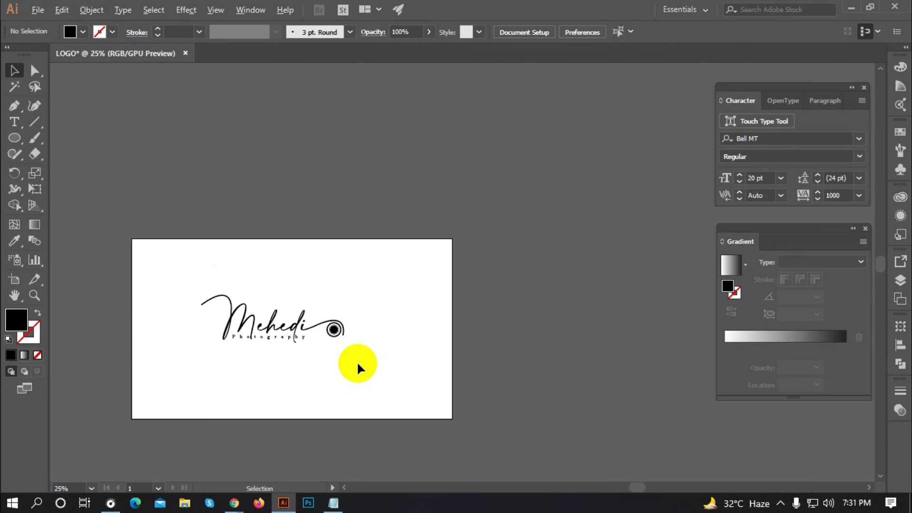
scroll(332, 347, "up", 6)
left_click(563, 264)
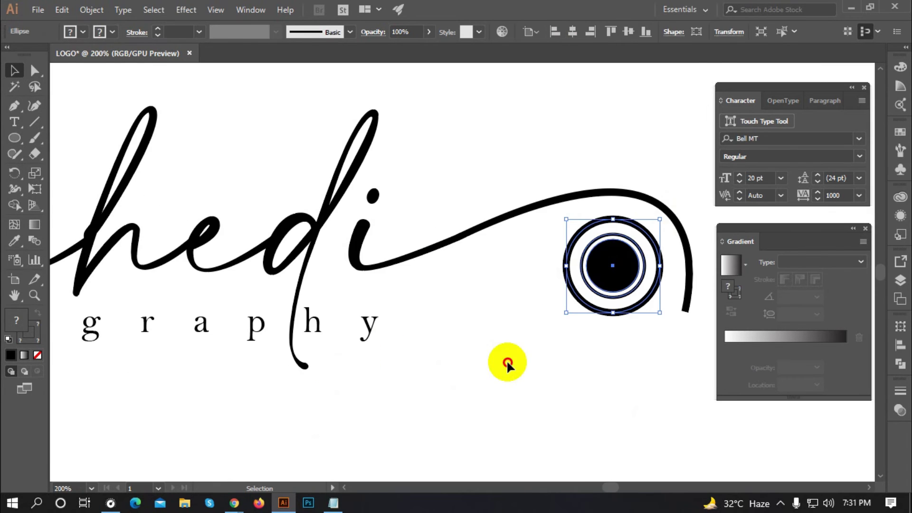
left_click(507, 362)
scroll(475, 349, "down", 2)
scroll(474, 341, "down", 2)
scroll(477, 366, "up", 8)
left_click(490, 379)
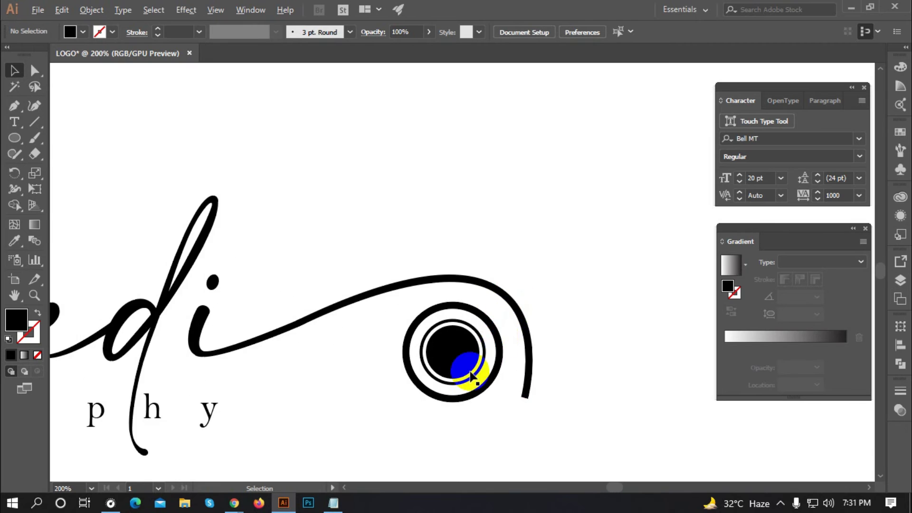
scroll(475, 385, "down", 8)
scroll(312, 350, "up", 2)
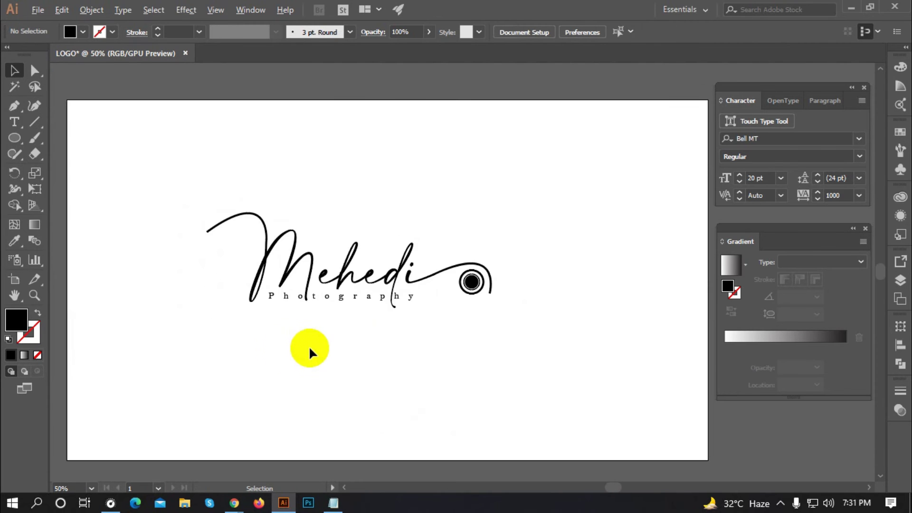
scroll(317, 353, "down", 1)
Group the signature with its flourishes, the "Photography" tagline and the circles into one object.
left_click_drag(210, 214, 486, 336)
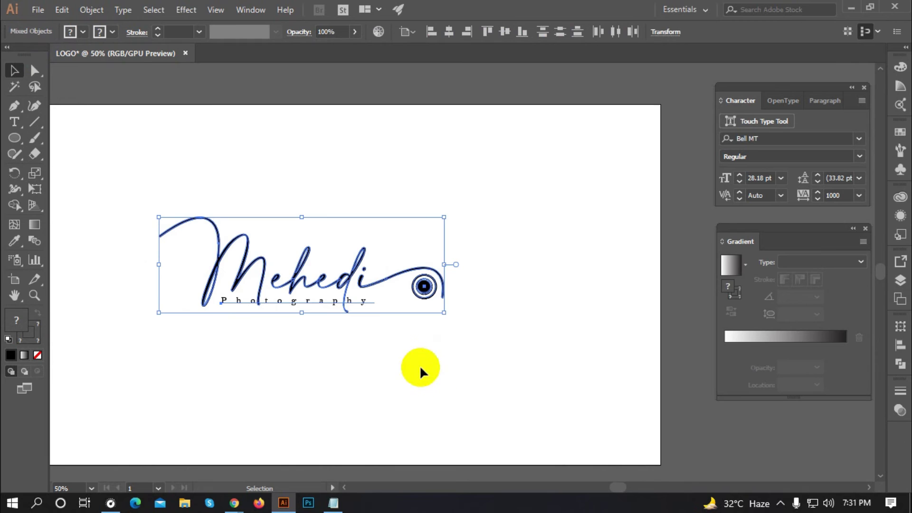
scroll(357, 354, "down", 2)
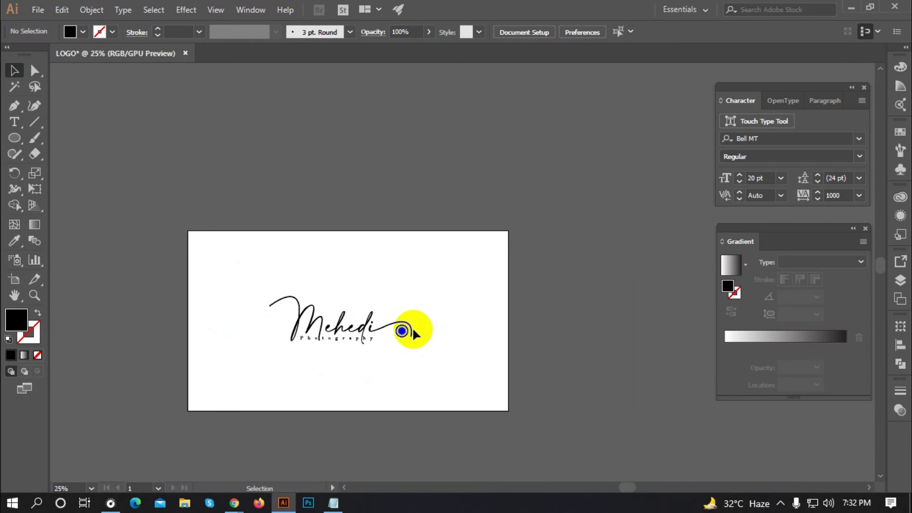
scroll(402, 329, "up", 2)
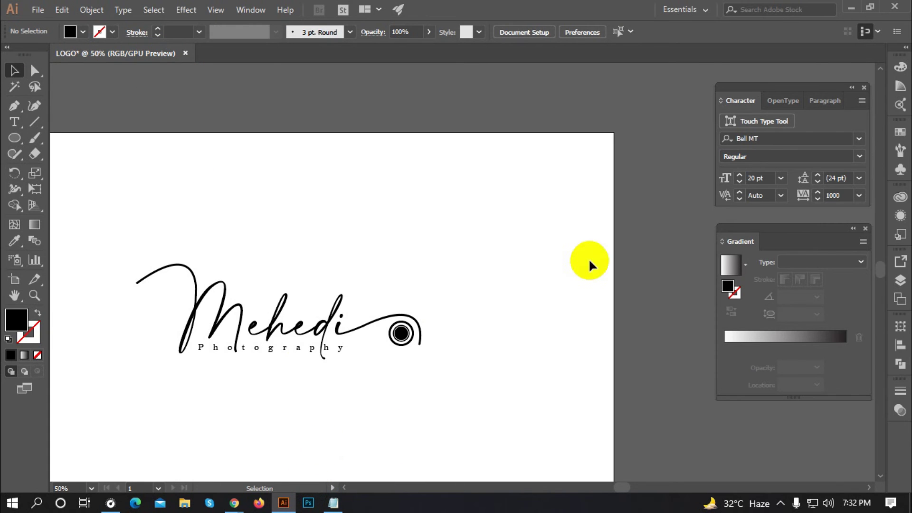
Place the linked motorcycle photo IMG_20210907_170540 just beside the artboard.
left_click(37, 10)
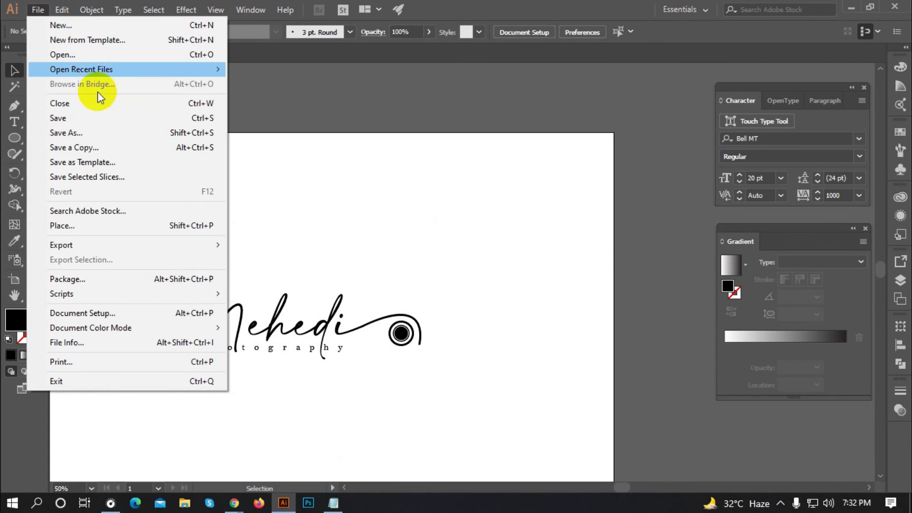
left_click(76, 227)
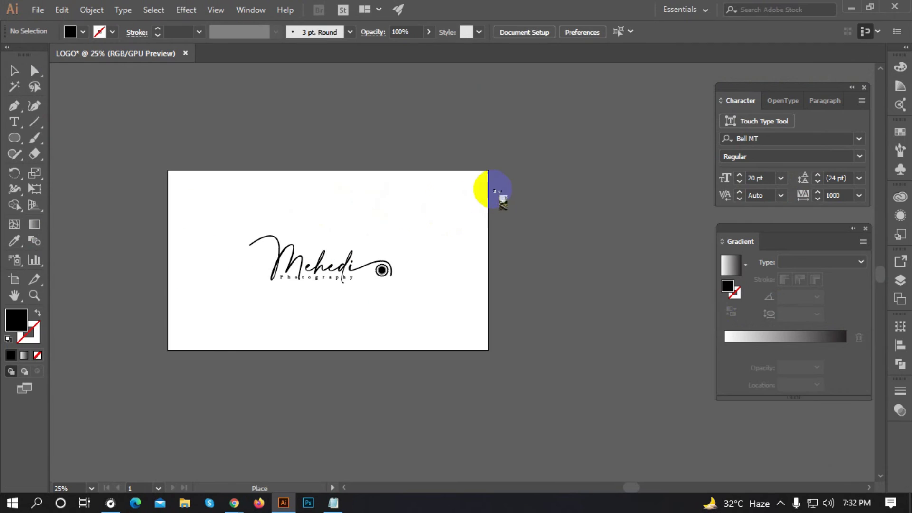
left_click(496, 185)
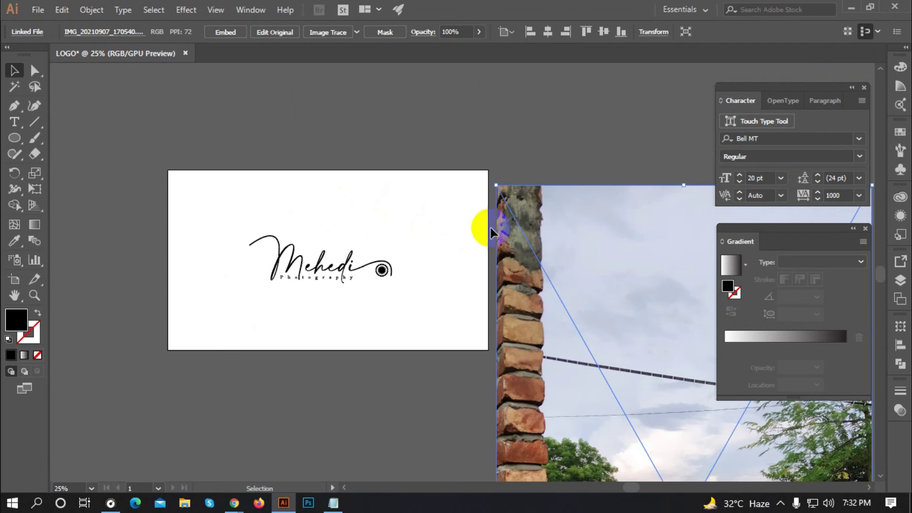
scroll(245, 190, "down", 2)
left_click(344, 300)
scroll(578, 392, "up", 1)
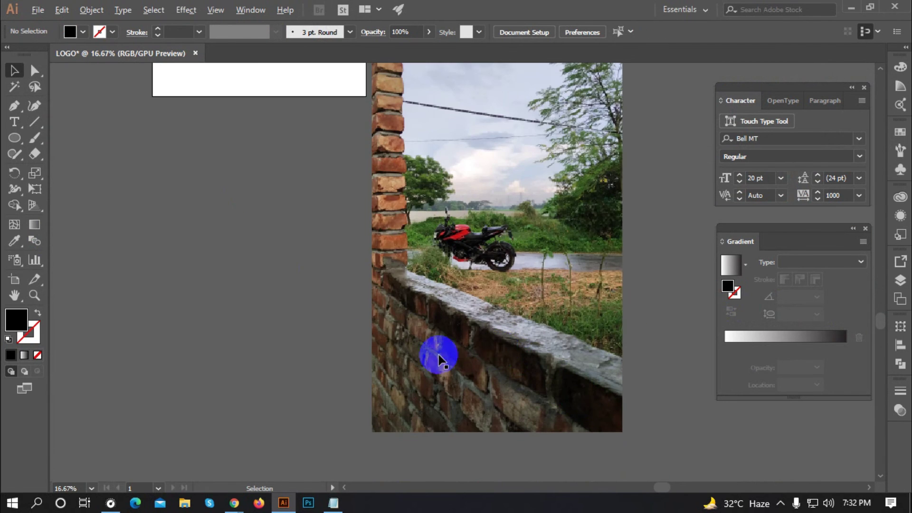
scroll(429, 126, "down", 1)
Move the grouped logo onto the brick wall in the photo's lower-left corner and arrange the photo behind it.
left_click_drag(250, 102, 409, 420)
left_click(252, 244)
scroll(414, 408, "up", 3)
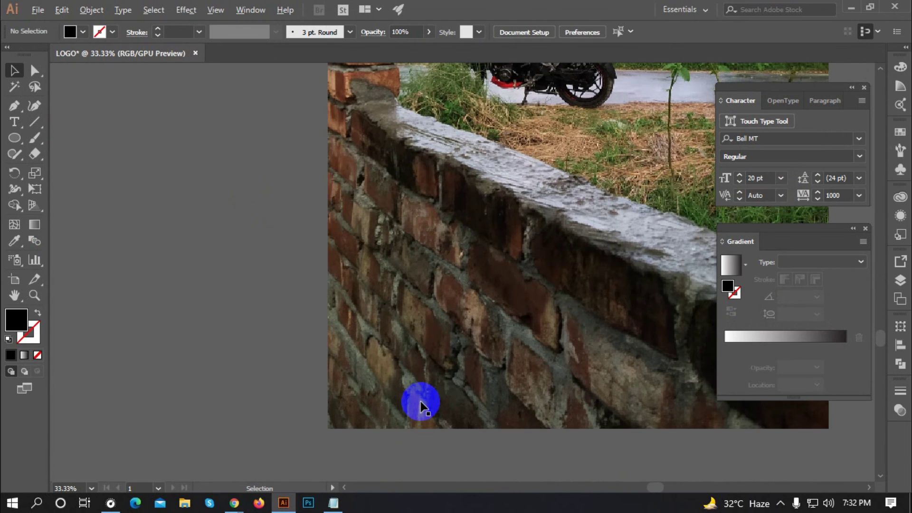
left_click(452, 369)
right_click(452, 366)
mouse_move(499, 281)
left_click(623, 325)
left_click(198, 339)
left_click(423, 388)
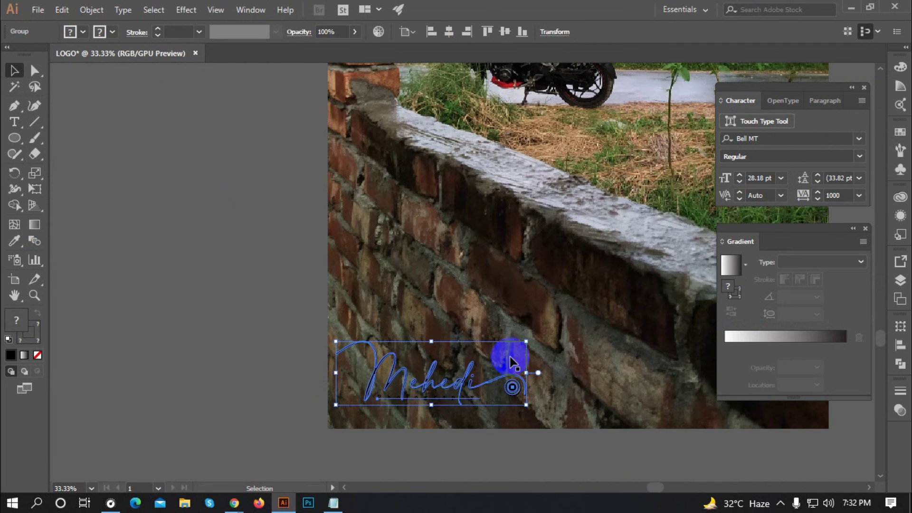
Scale the logo down so its tagline is 24.24 pt and move it closer to the photo's lower-left corner.
left_click_drag(526, 336, 513, 346)
left_click(255, 372)
scroll(190, 312, "down", 2)
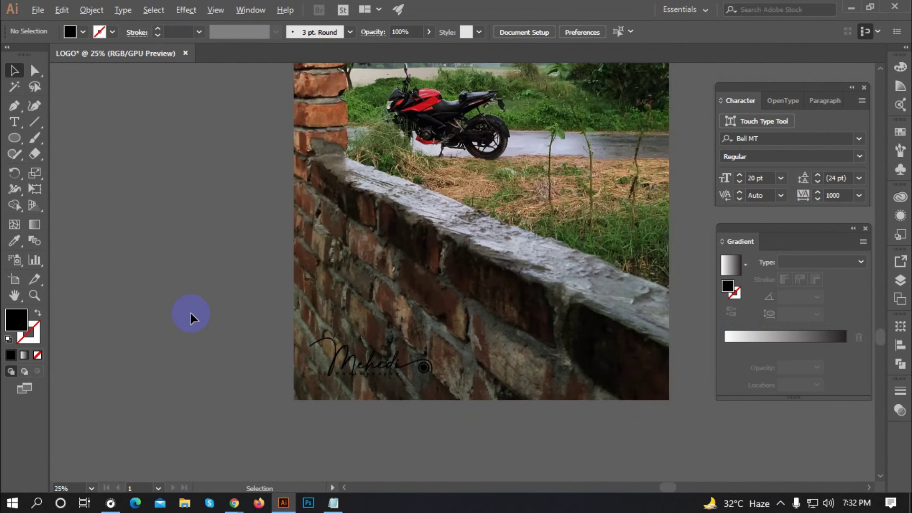
scroll(262, 349, "up", 2)
left_click_drag(346, 356, 346, 383)
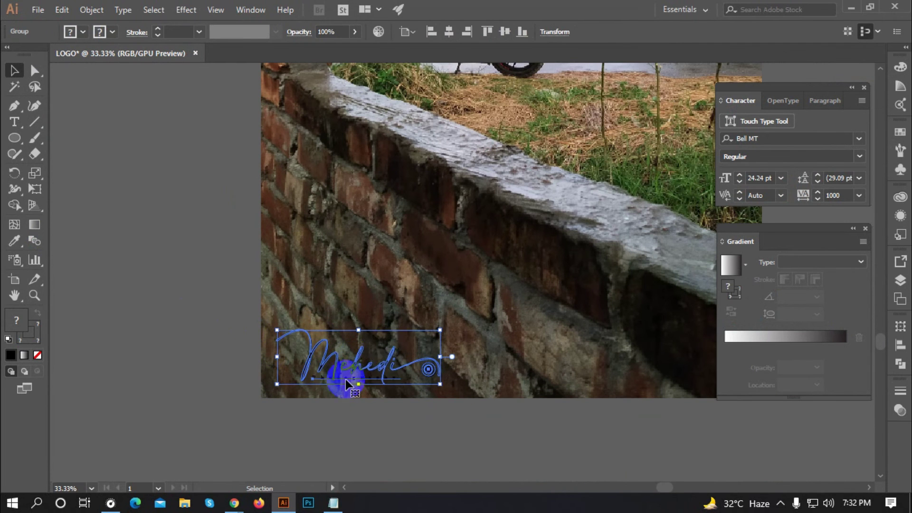
Set the fill of the logo on the photo to white.
left_click(84, 34)
left_click(28, 57)
left_click(181, 246)
scroll(181, 256, "down", 3)
scroll(320, 274, "up", 3)
scroll(279, 368, "down", 1)
scroll(297, 328, "up", 2)
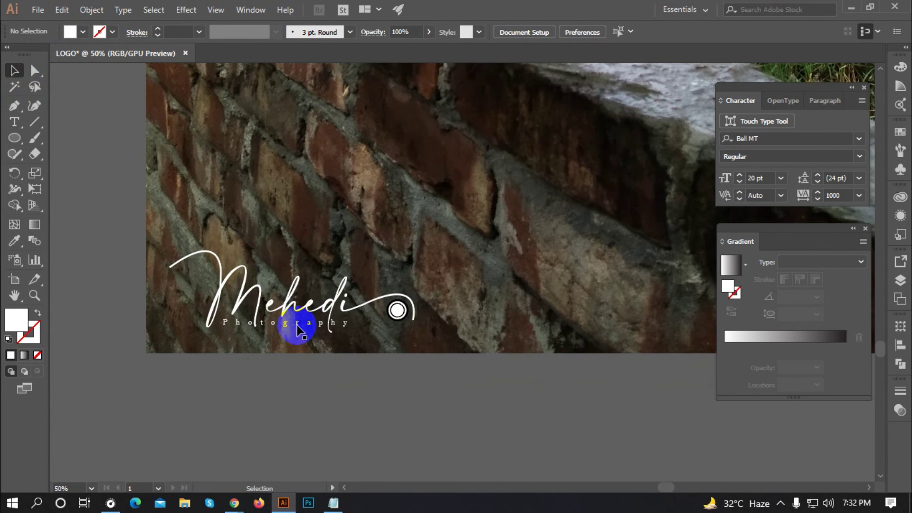
Scale the white logo down a little further in the photo's corner.
left_click(298, 329)
left_click_drag(415, 250, 390, 259)
left_click(269, 407)
Examine how the white logo looks on the whole photo.
scroll(270, 407, "down", 5)
scroll(554, 403, "up", 2)
scroll(312, 400, "down", 1)
scroll(306, 394, "up", 1)
scroll(458, 305, "down", 2)
scroll(400, 175, "up", 1)
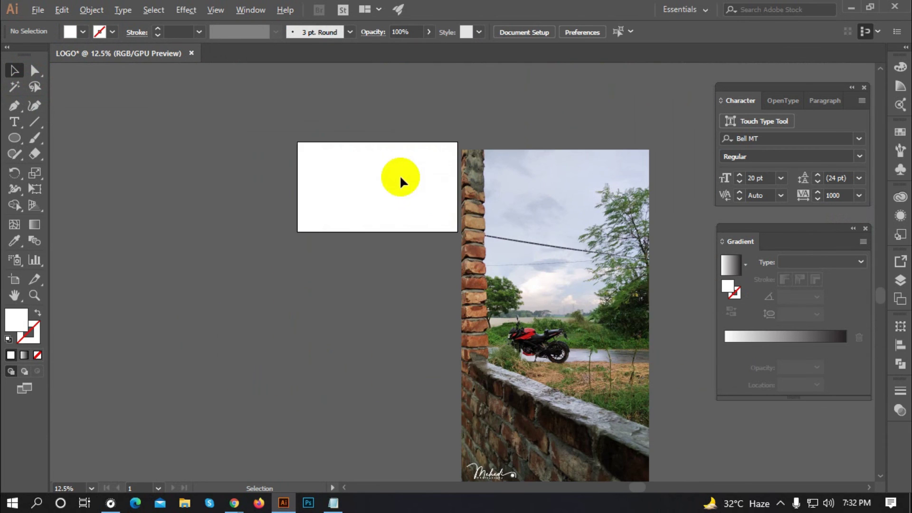
Try to move the logo from the photo's lower corner back up toward the blank artboard.
scroll(479, 424, "down", 2)
left_click_drag(490, 441, 529, 136)
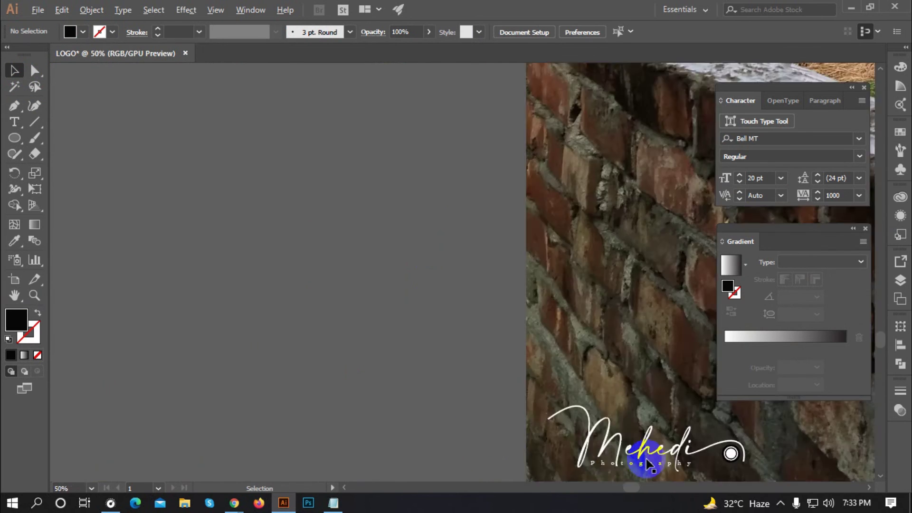
scroll(647, 464, "down", 4)
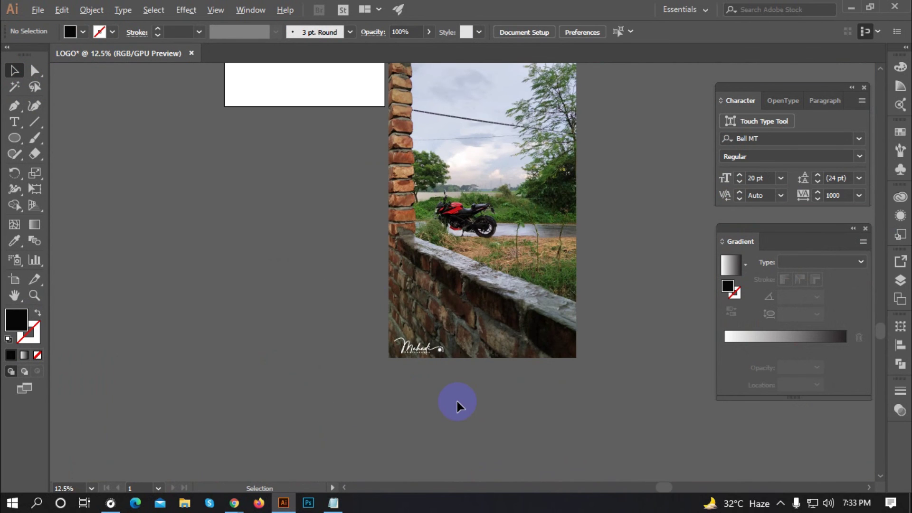
Examine the finished white logo on the photo, both close up and as a whole.
scroll(553, 411, "down", 1)
scroll(432, 418, "up", 2)
scroll(440, 289, "up", 2)
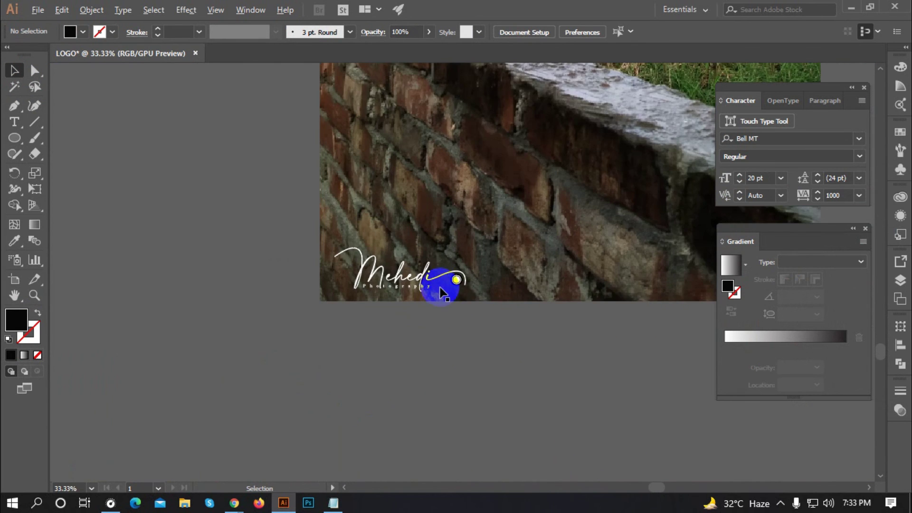
scroll(440, 289, "up", 1)
scroll(258, 409, "down", 3)
scroll(392, 299, "down", 2)
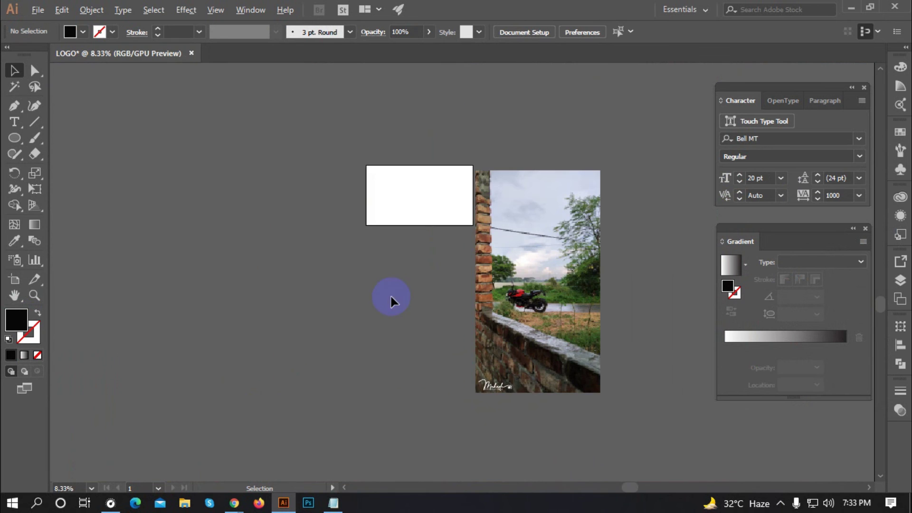
scroll(494, 416, "up", 4)
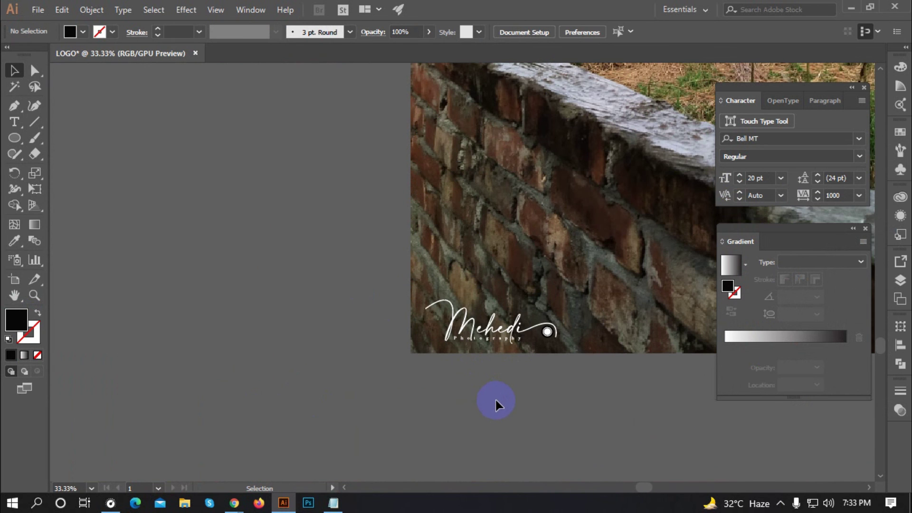
scroll(495, 400, "down", 4)
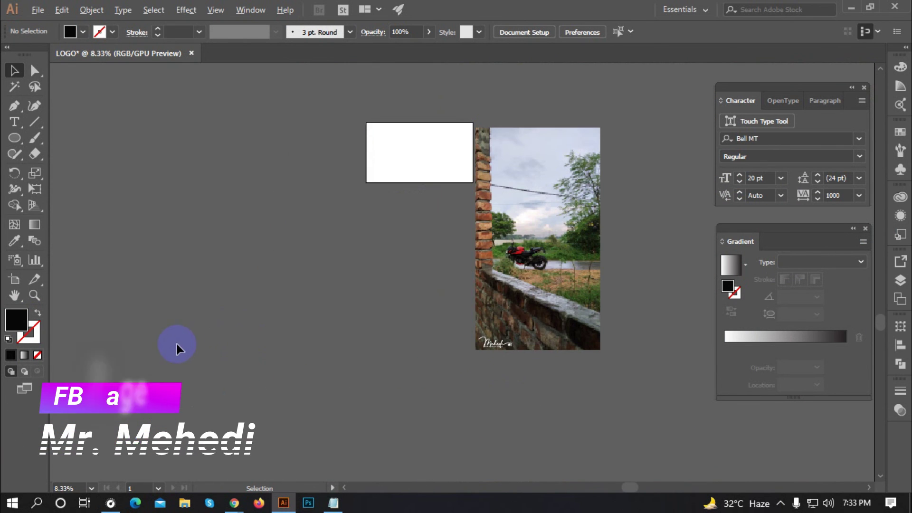
scroll(580, 256, "up", 1)
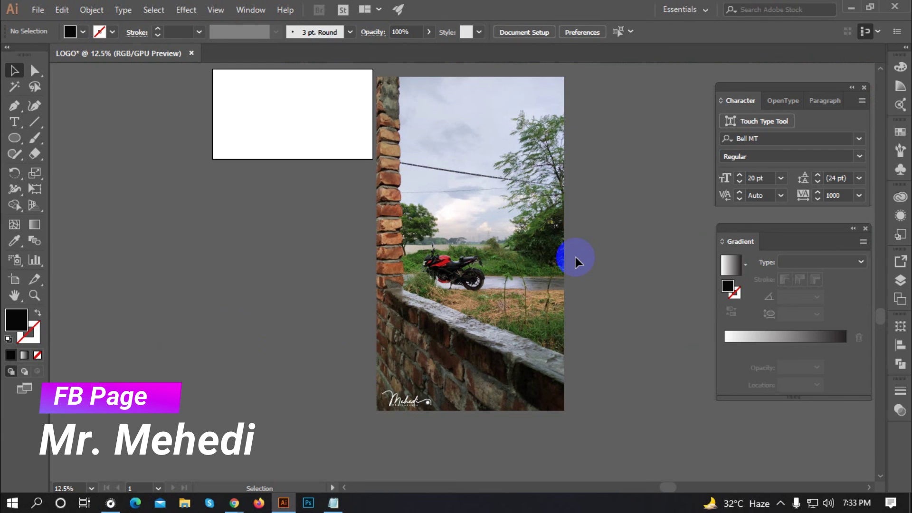